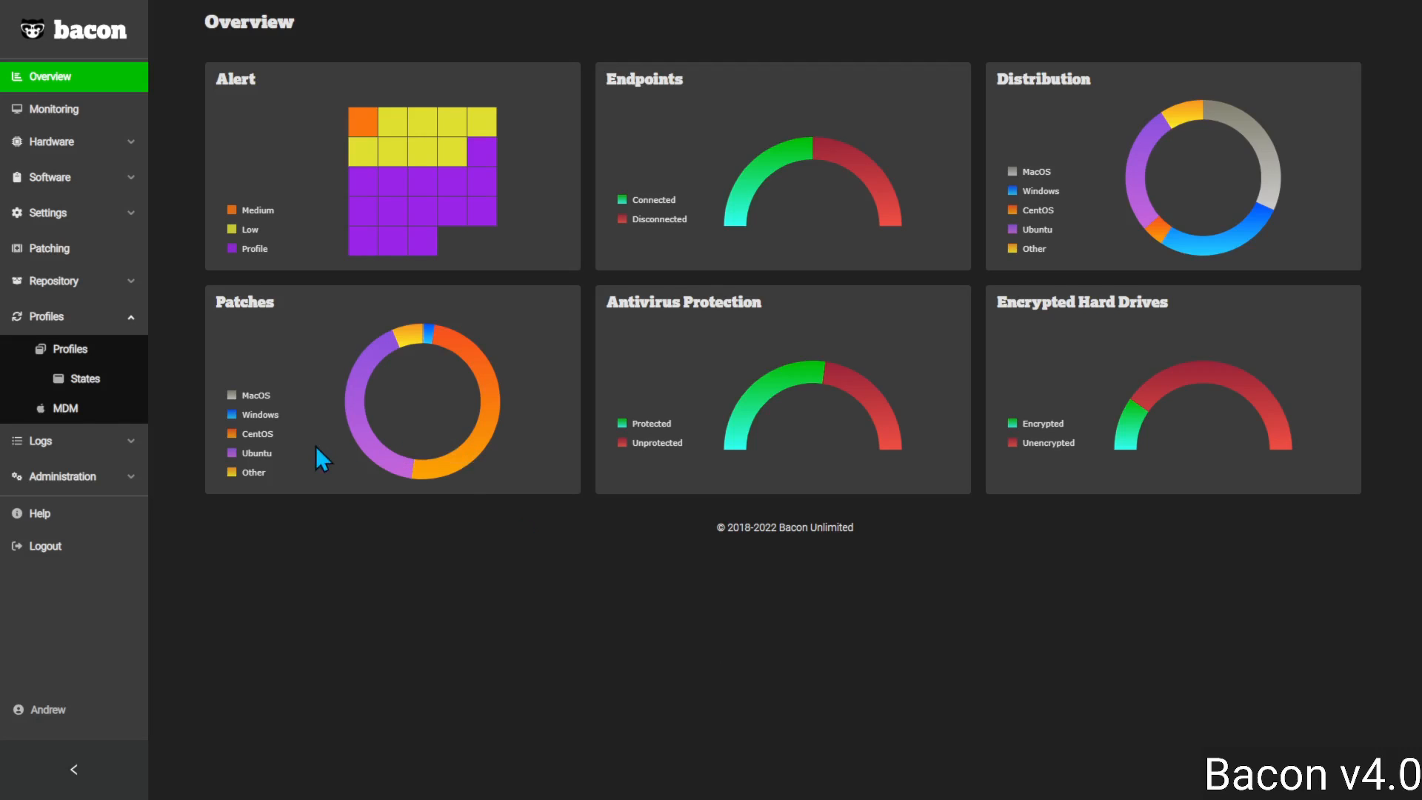
# - Open the MDM profiles page and launch iMazing Profile Editor from iMazing over it
pyautogui.click(65, 408)
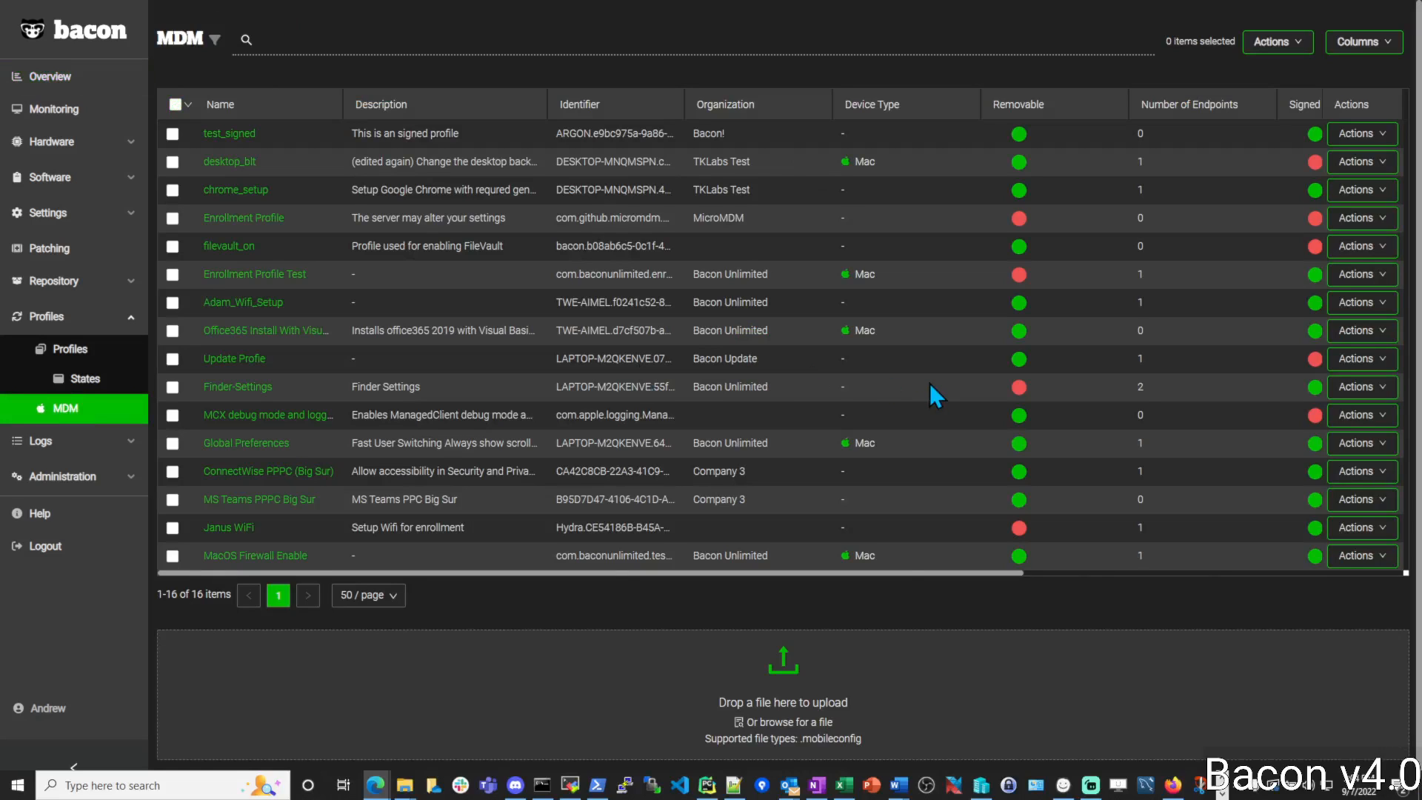
pyautogui.hotkey('alt', 'Tab')
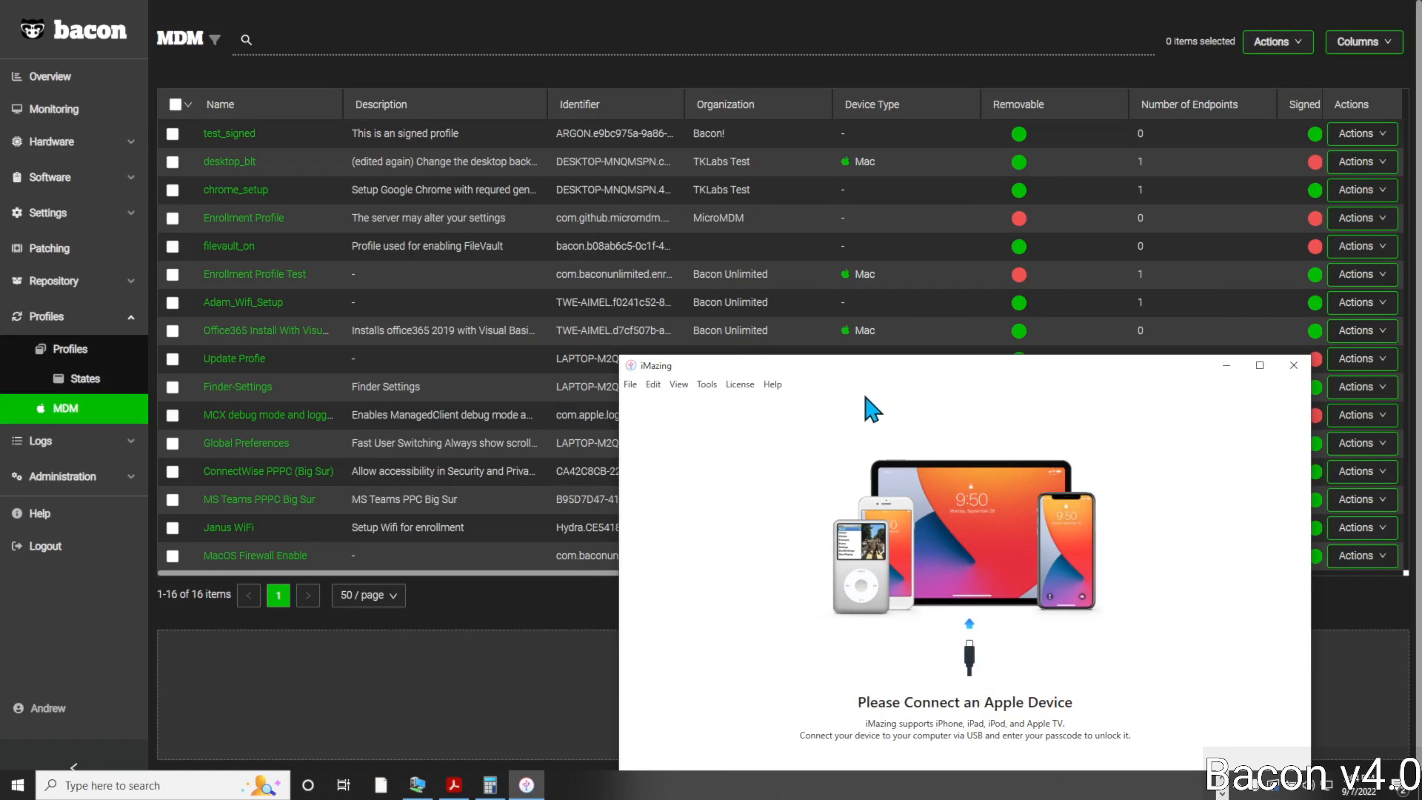
pyautogui.moveTo(815, 367); pyautogui.dragTo(740, 345)
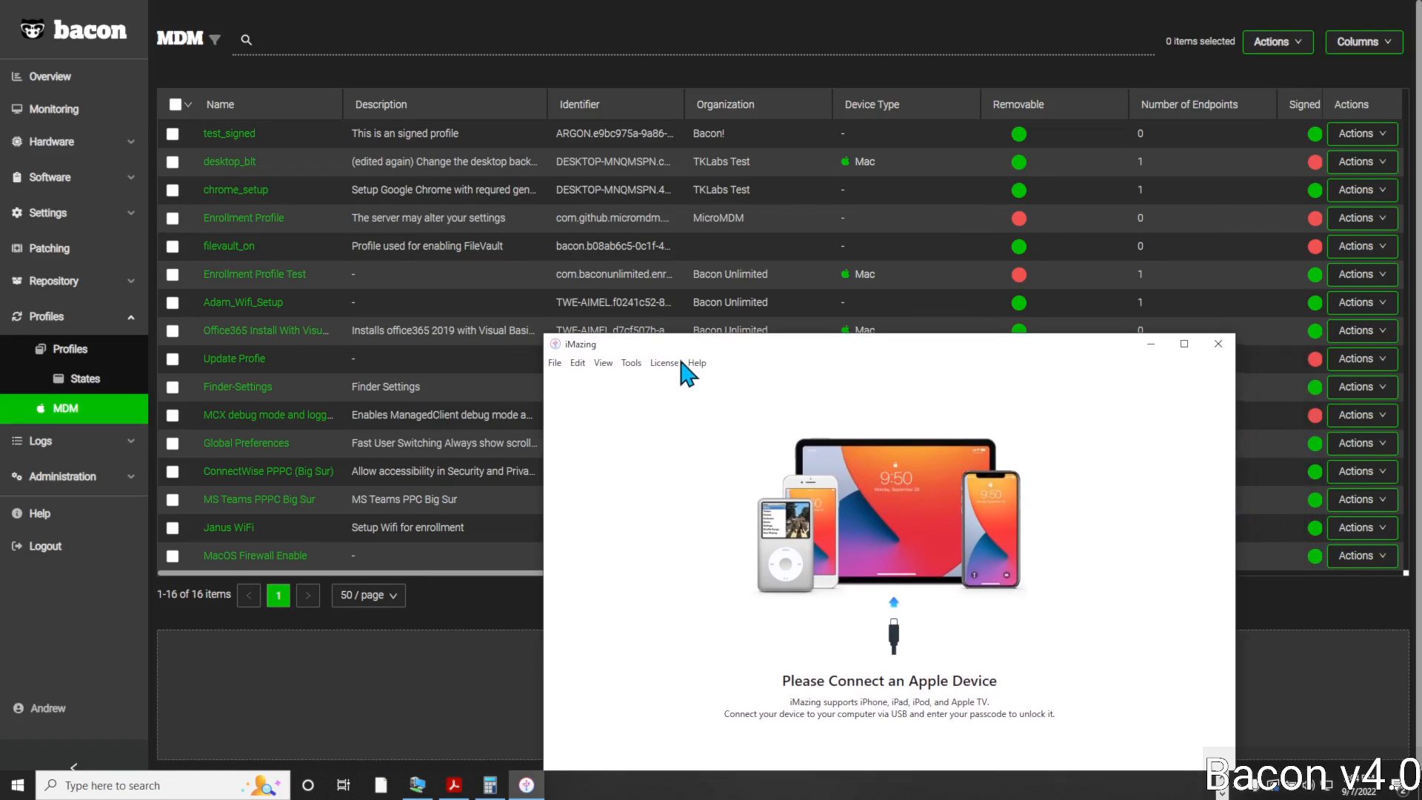
pyautogui.click(632, 365)
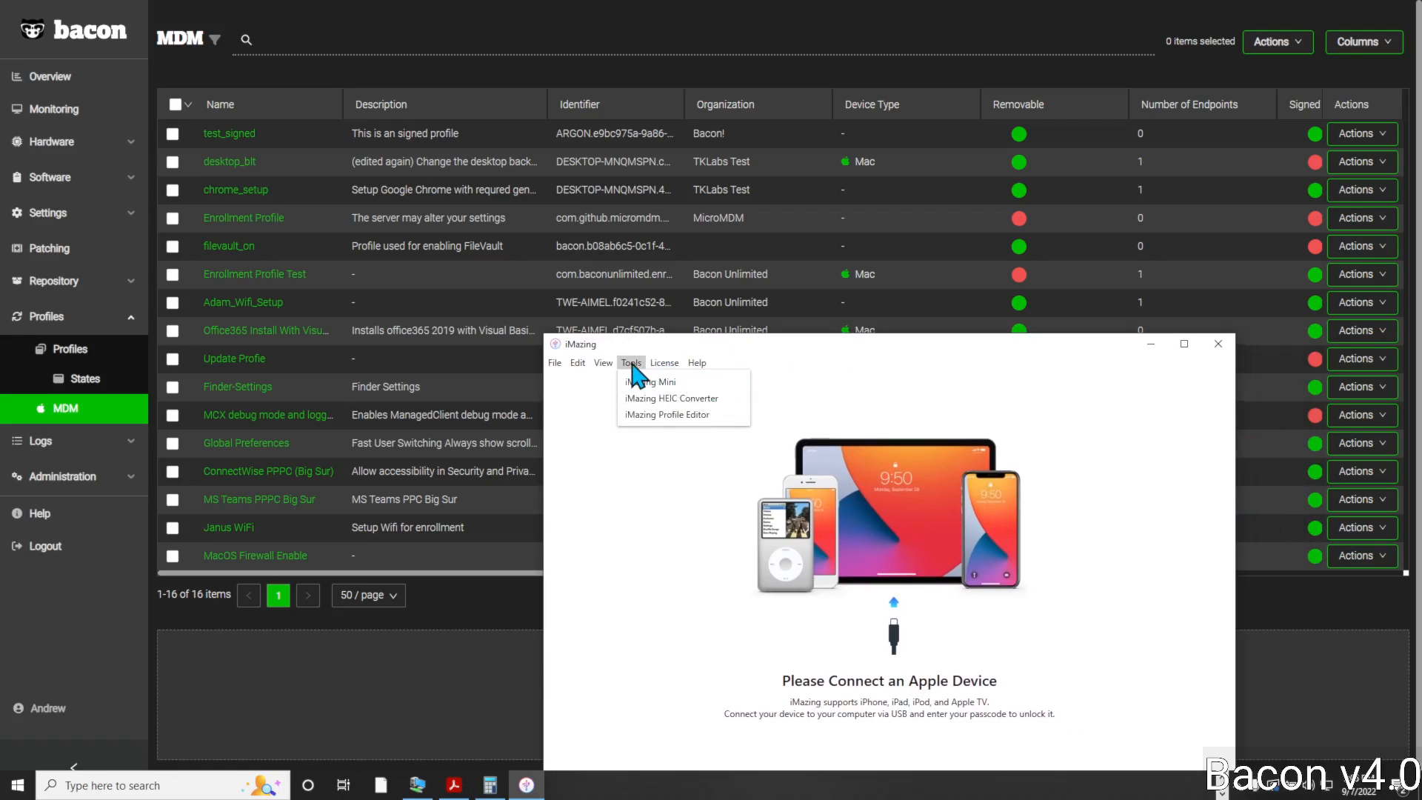
pyautogui.click(712, 419)
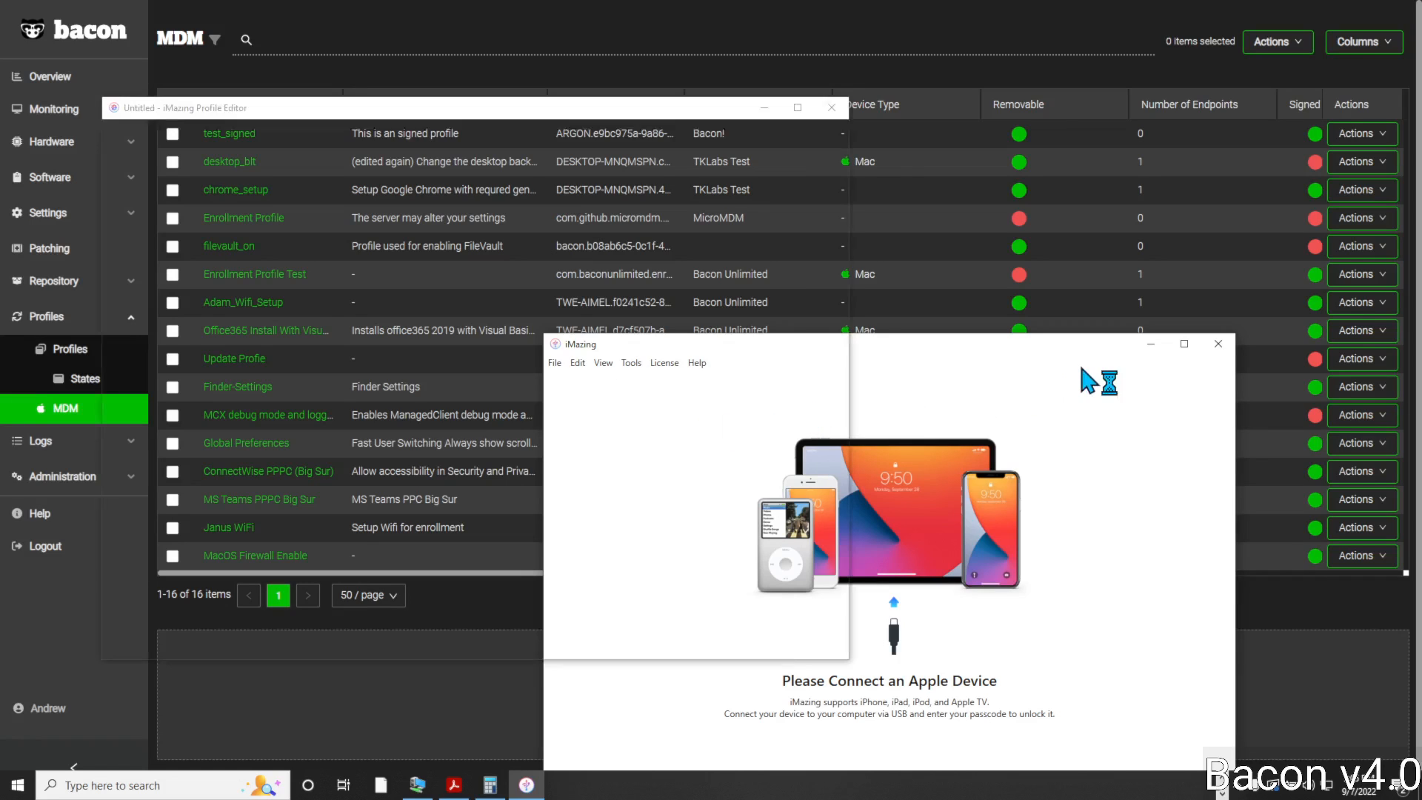
pyautogui.click(1151, 344)
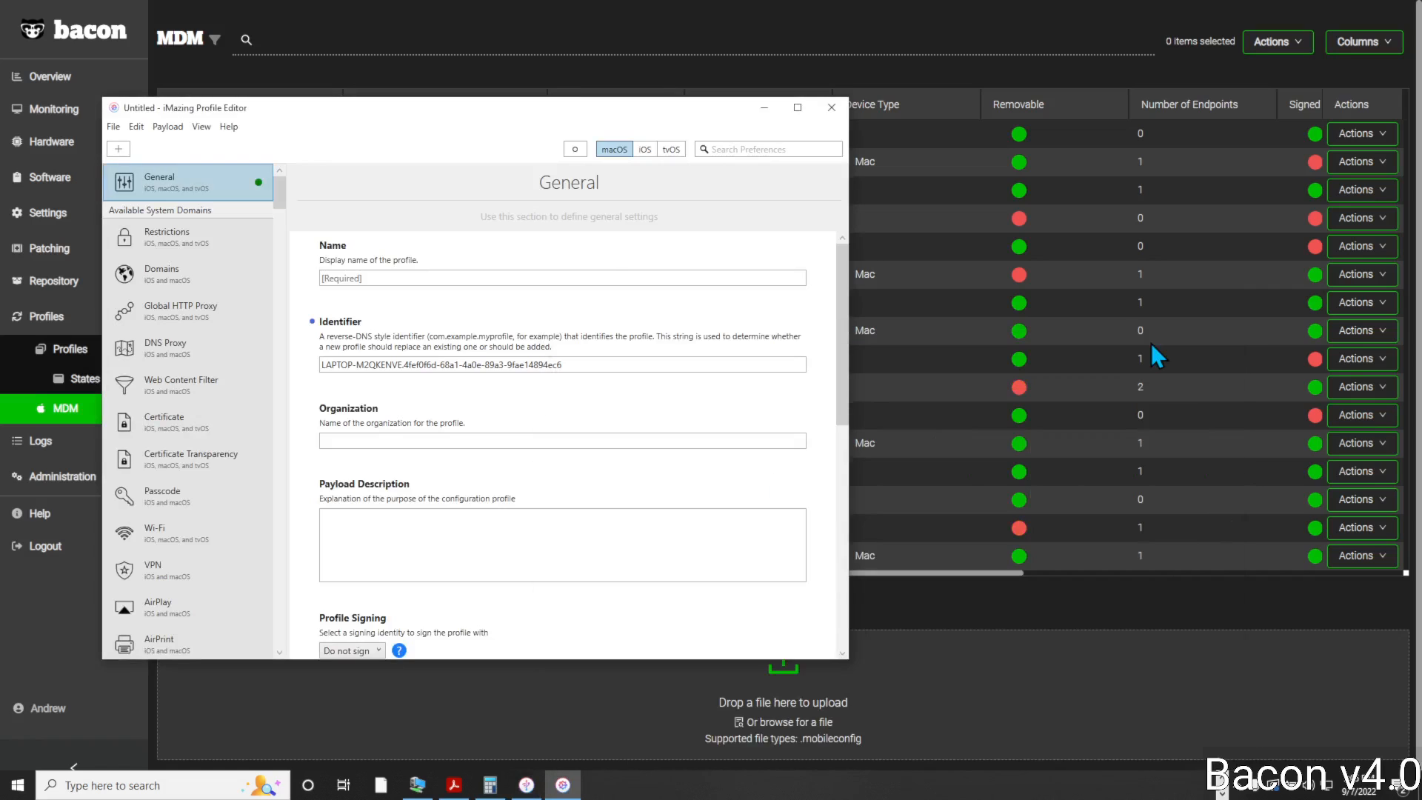
pyautogui.moveTo(386, 118); pyautogui.dragTo(810, 139)
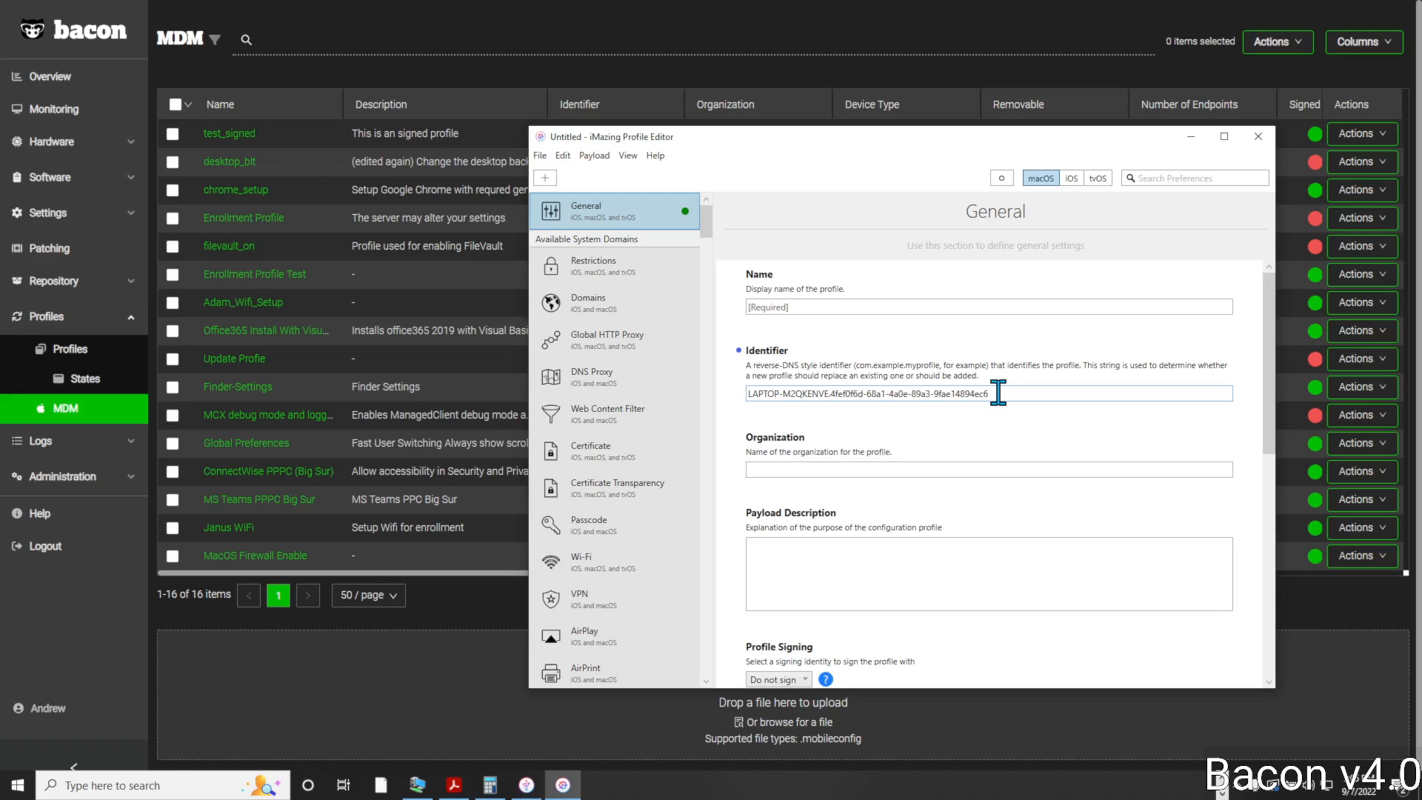
# - Set the new profile's organization to "Bacon Unlimited Flavor Force" in the general settings
pyautogui.click(876, 301)
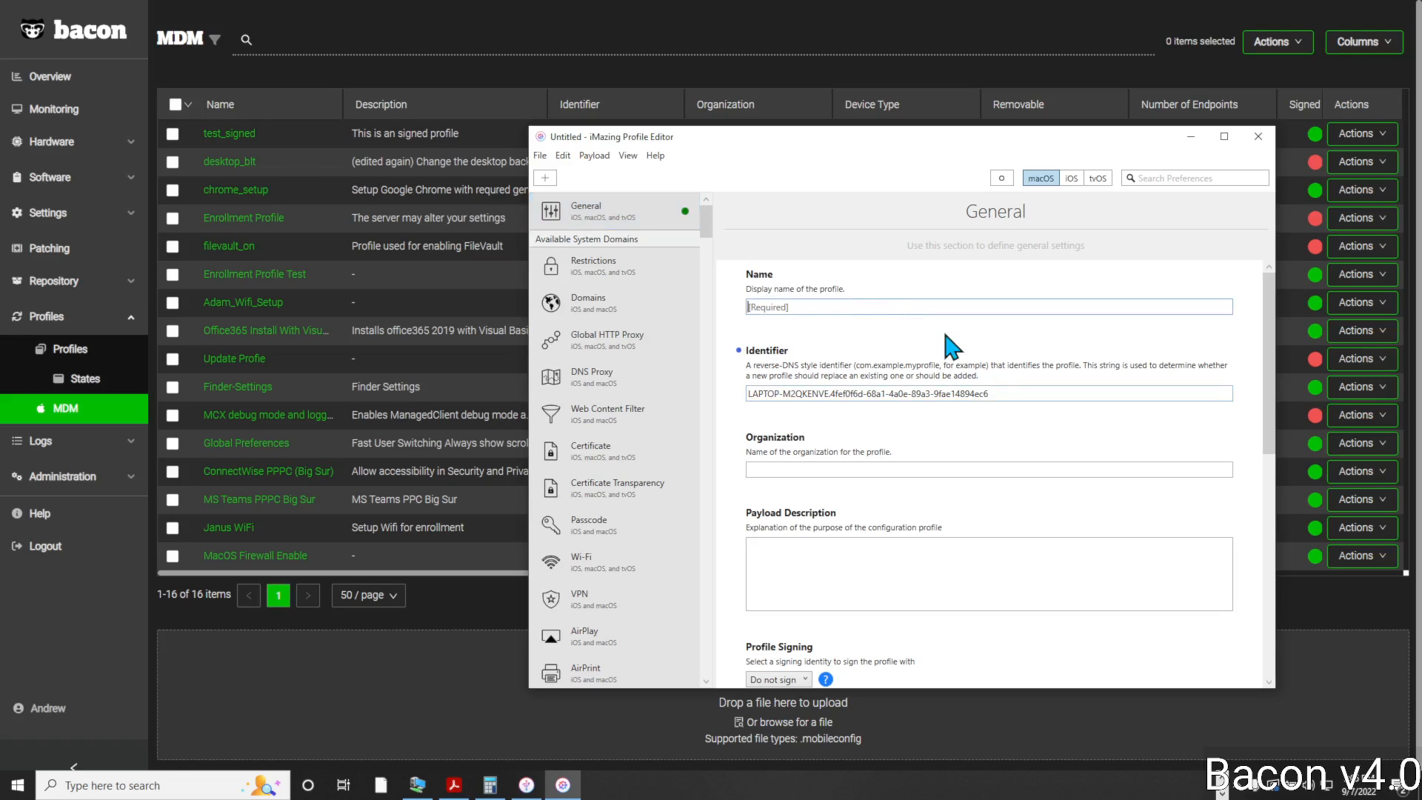
pyautogui.click(1005, 395)
pyautogui.moveTo(1006, 395); pyautogui.dragTo(852, 415)
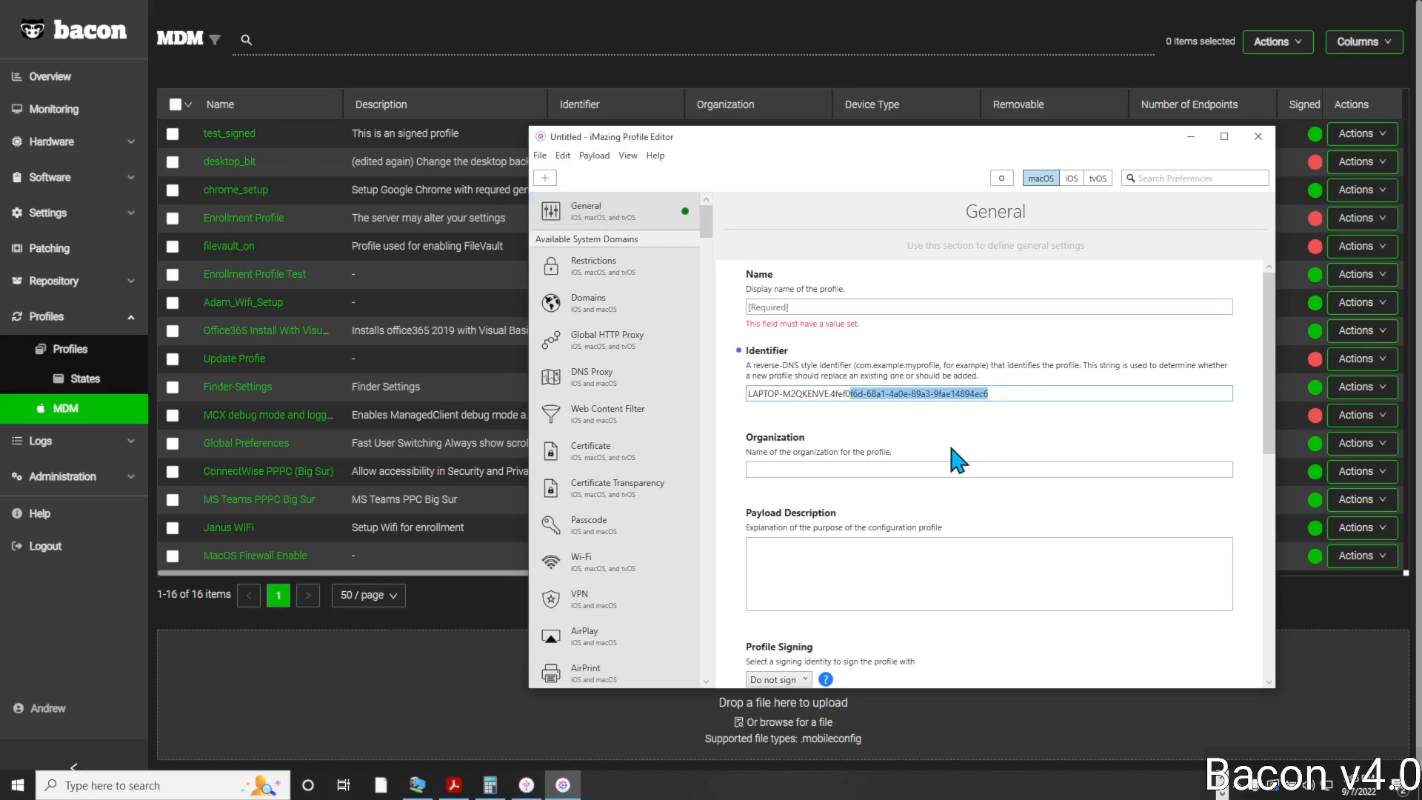
pyautogui.click(914, 468)
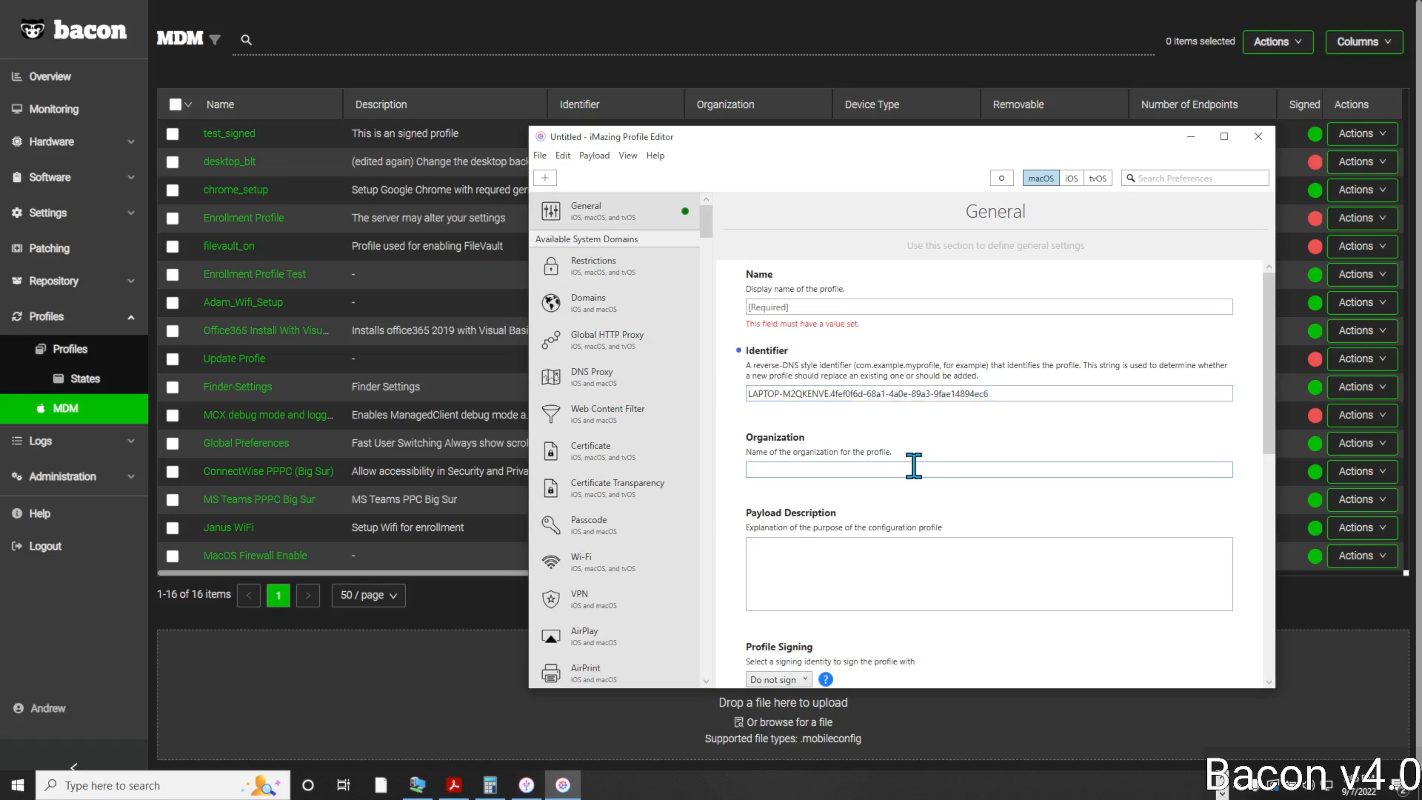
pyautogui.write('Bacon Unlimited Flavor Force')
# - Enable the general option that prevents users from removing this profile
pyautogui.scroll(-10, 1061, 492)
pyautogui.scroll(10, 1061, 492)
pyautogui.scroll(-10, 1064, 499)
pyautogui.scroll(10, 1067, 515)
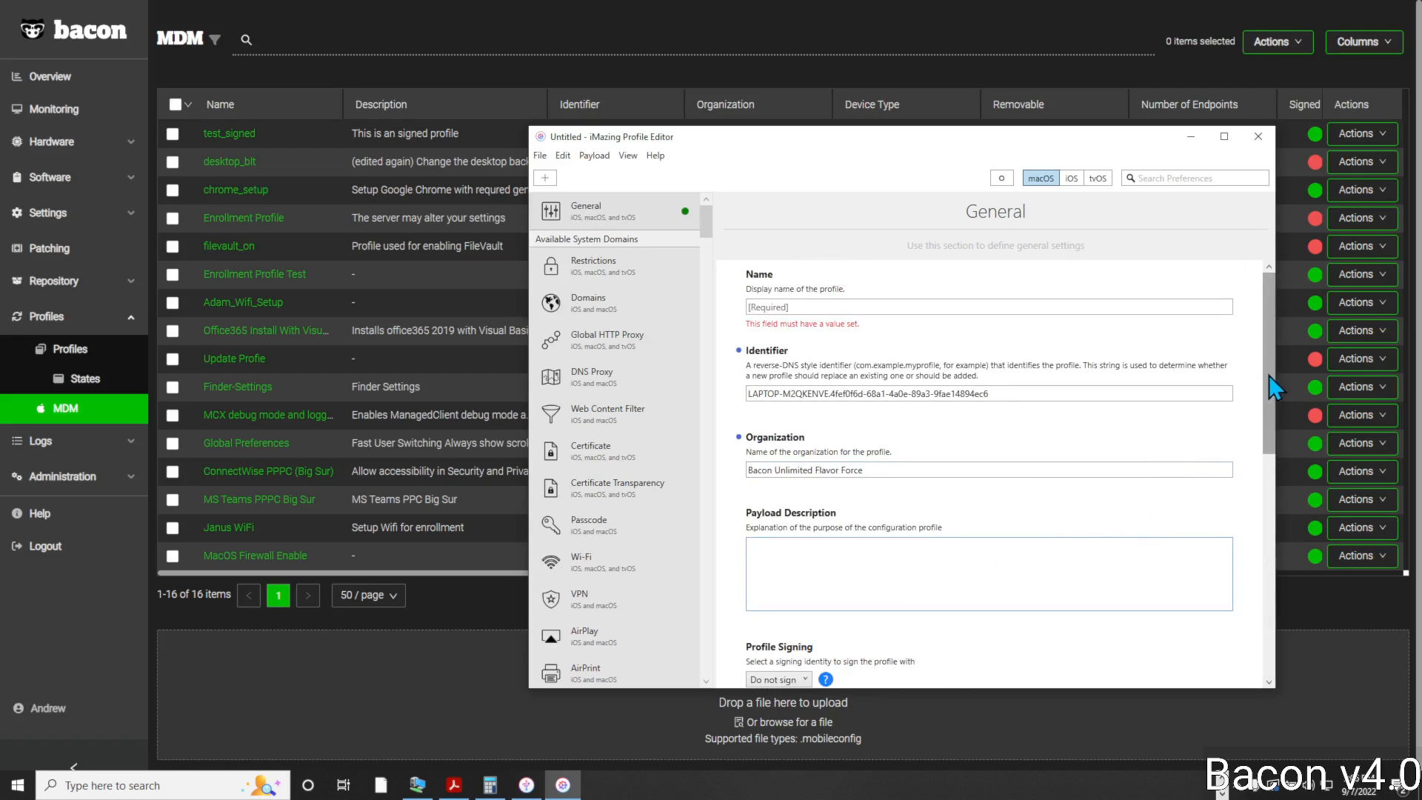
pyautogui.moveTo(1271, 376); pyautogui.dragTo(1237, 483)
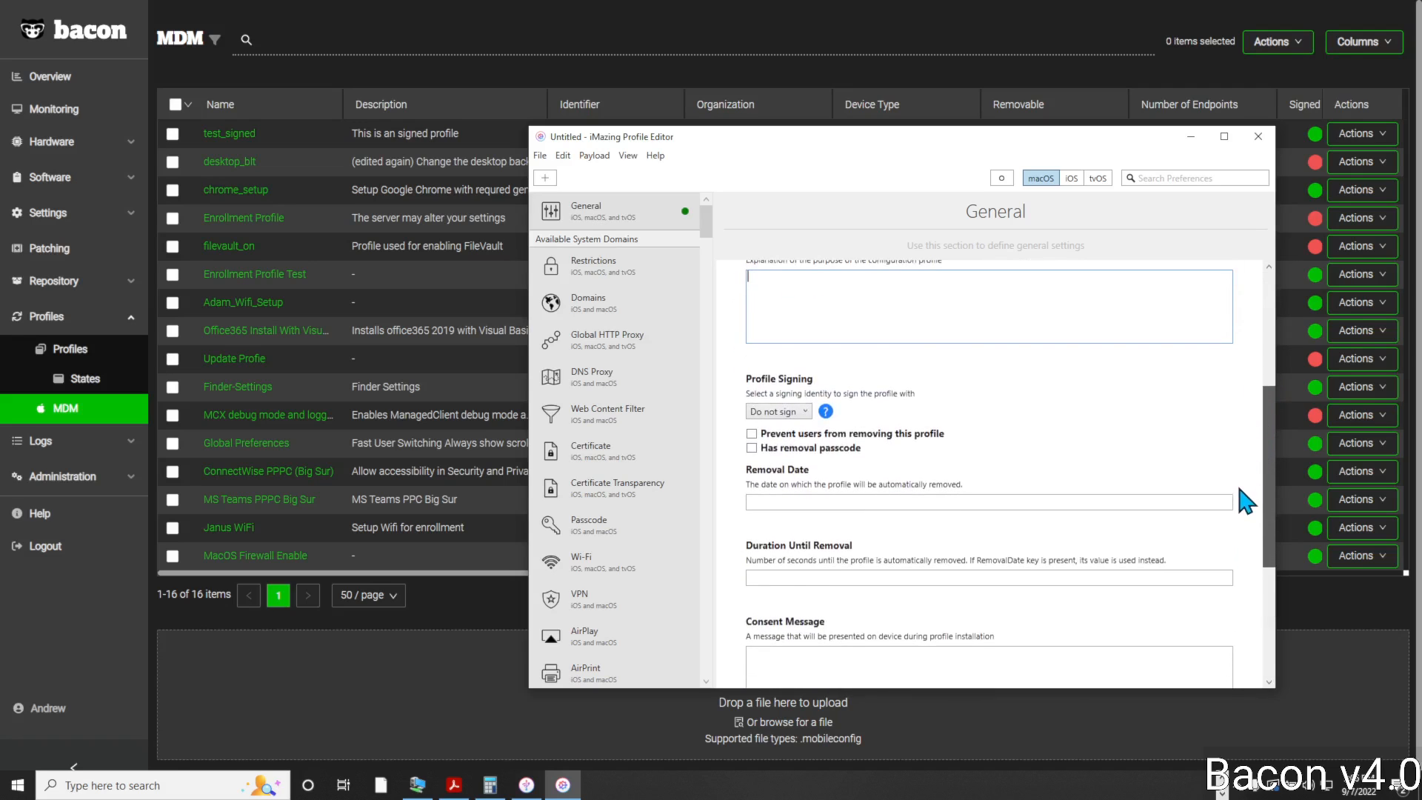
pyautogui.click(760, 436)
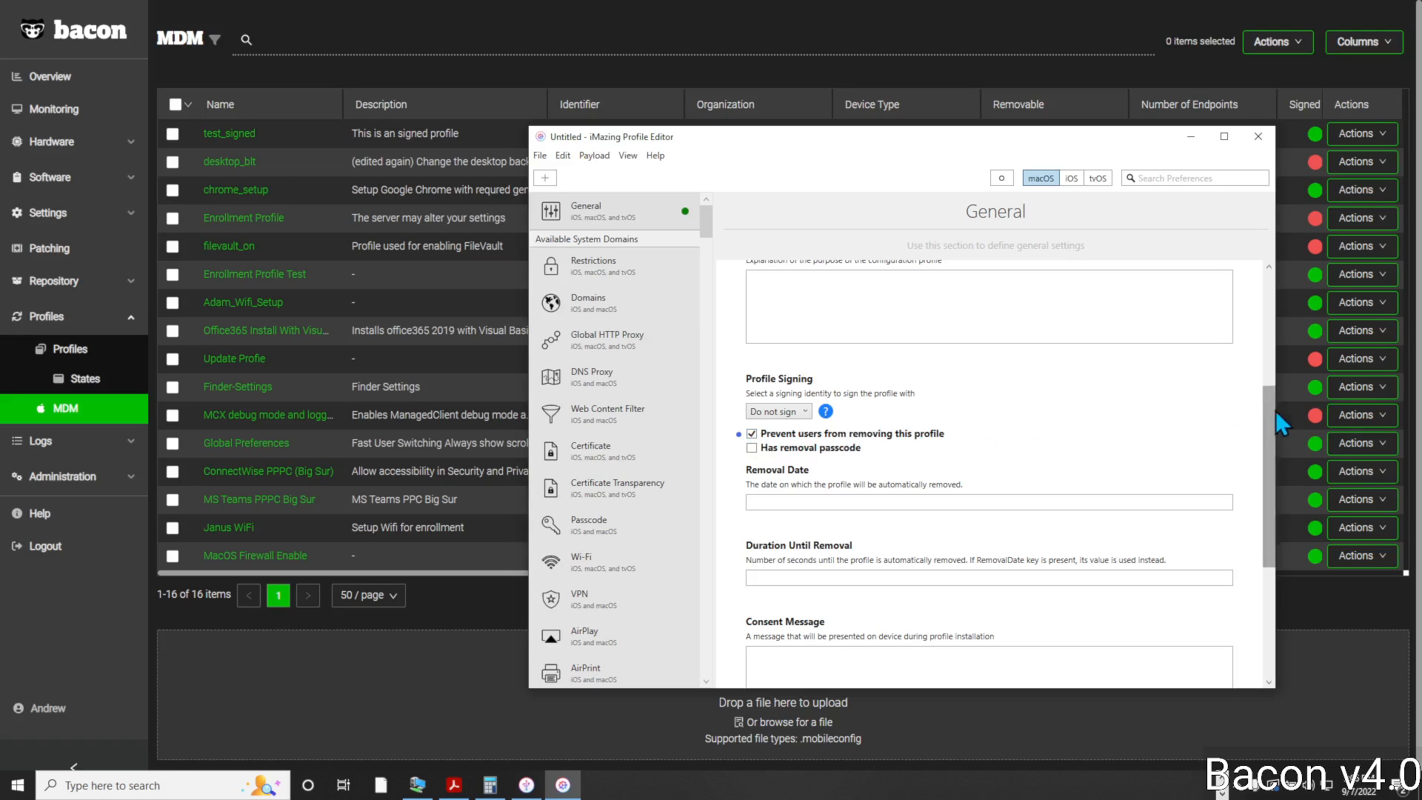
# - Set the profile's target device type to Mac in the general settings
pyautogui.moveTo(1266, 410); pyautogui.dragTo(1264, 468)
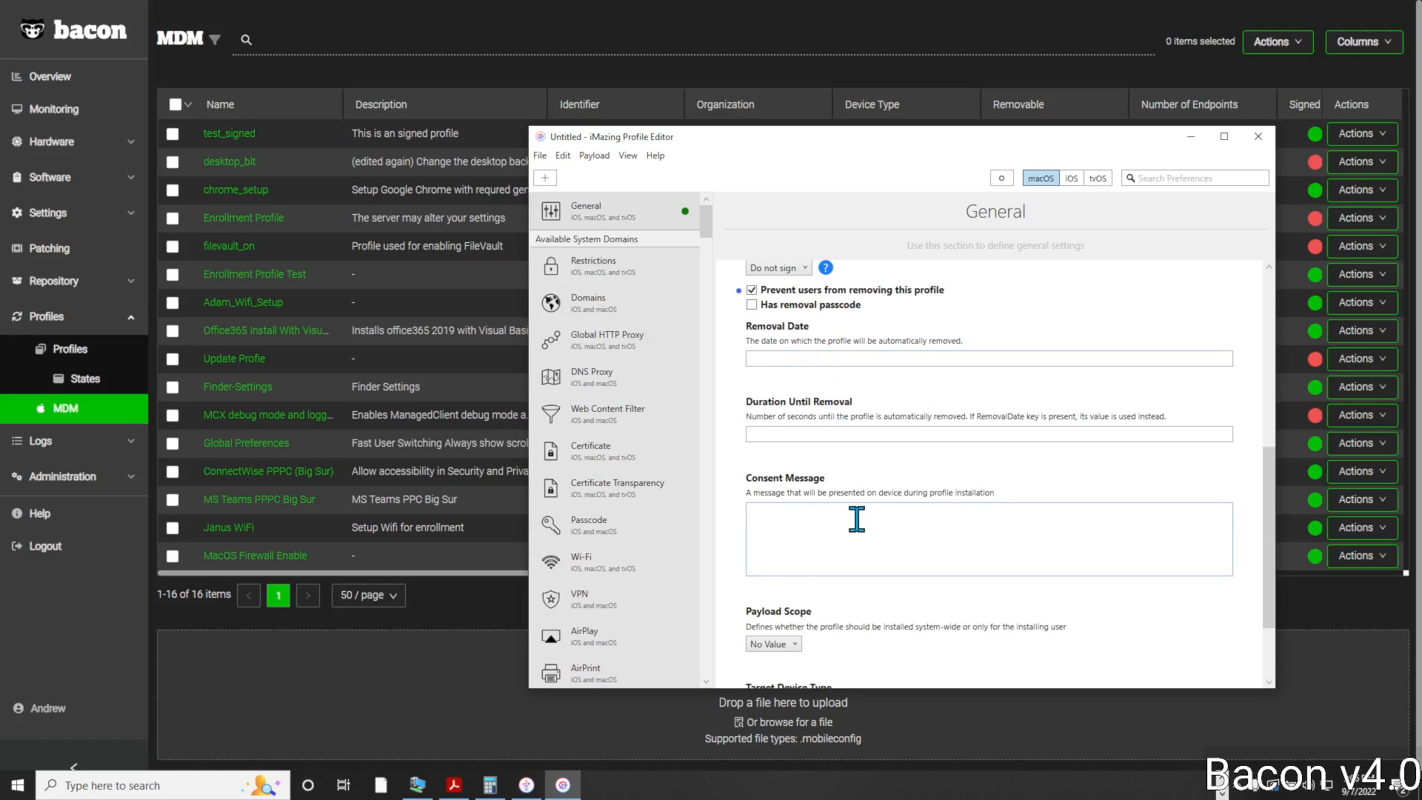
pyautogui.scroll(-2, 858, 518)
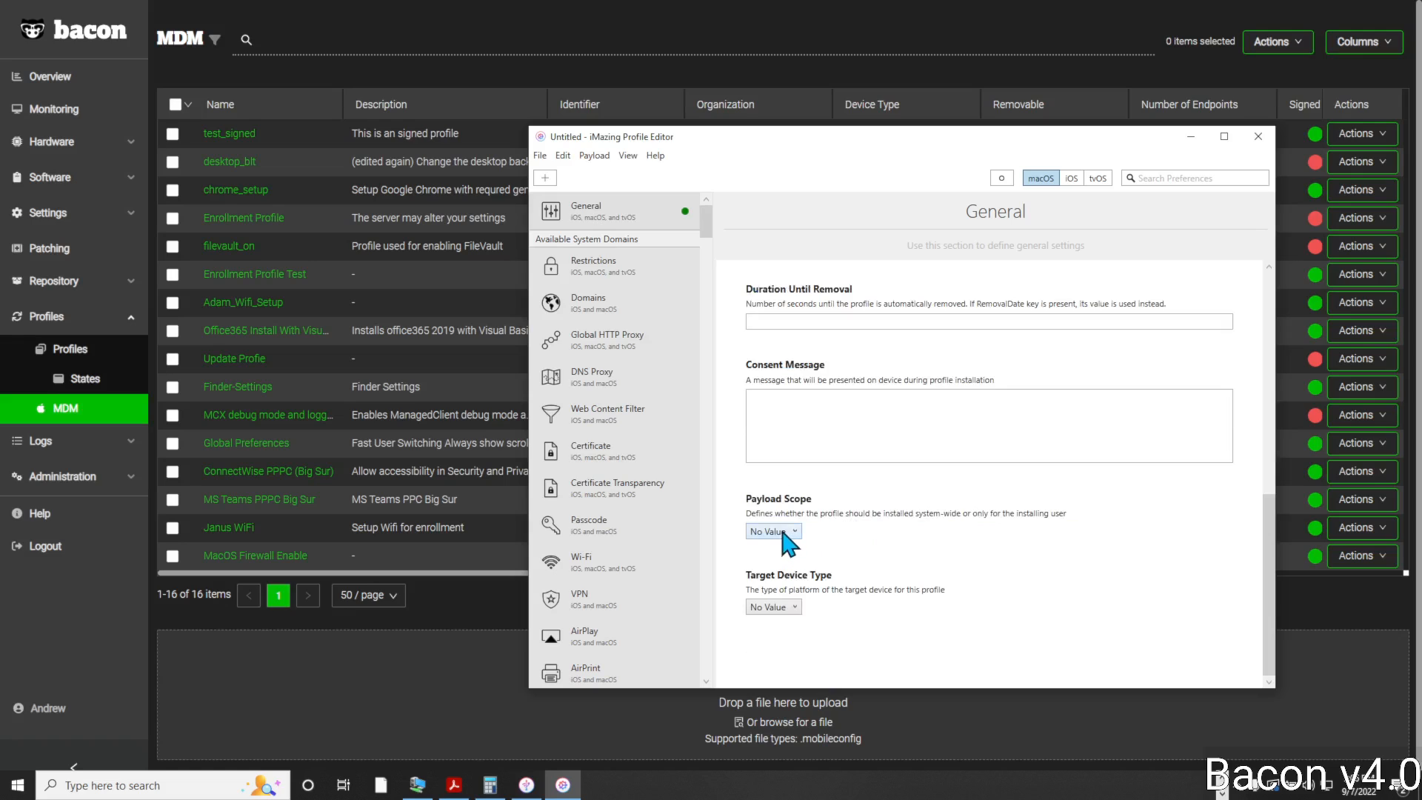
pyautogui.click(788, 608)
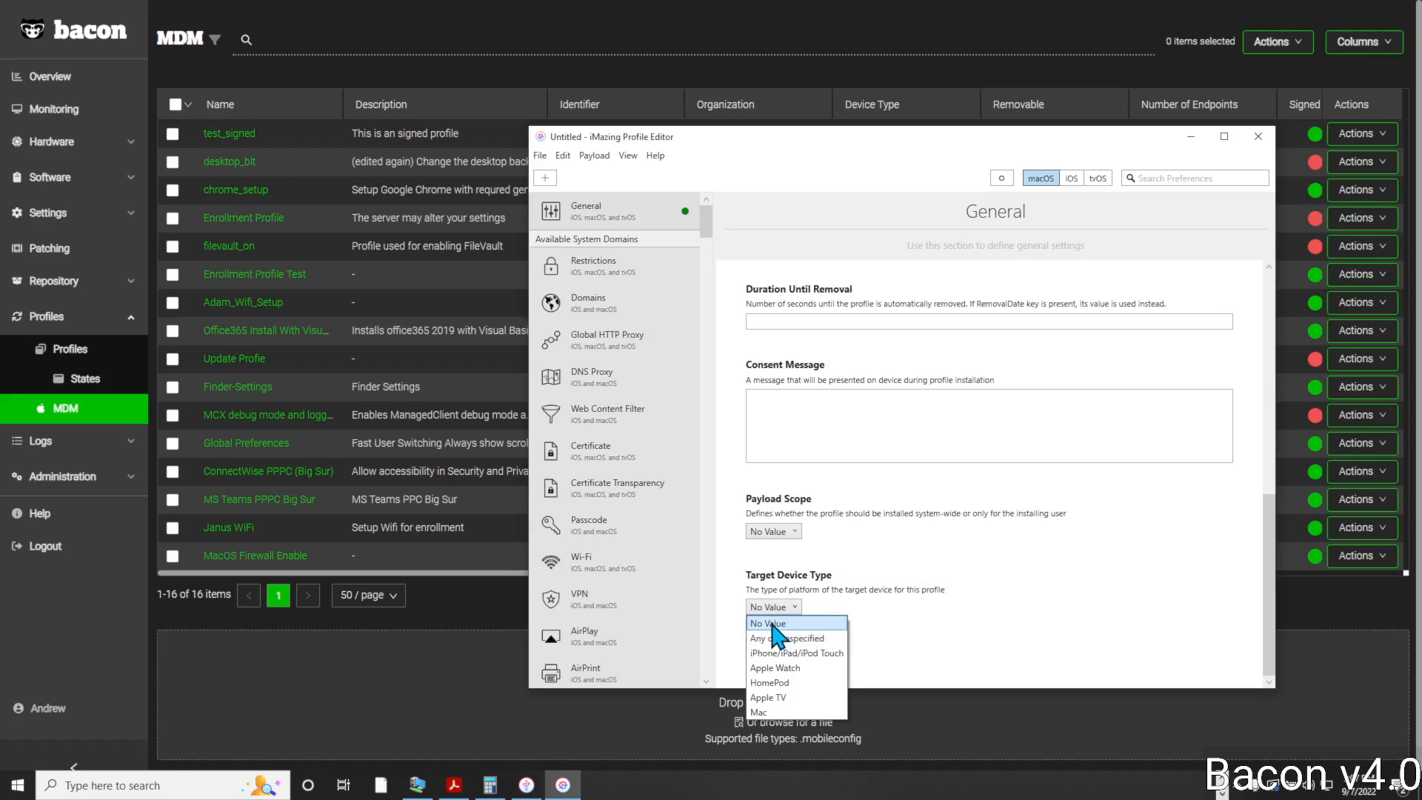
pyautogui.click(770, 713)
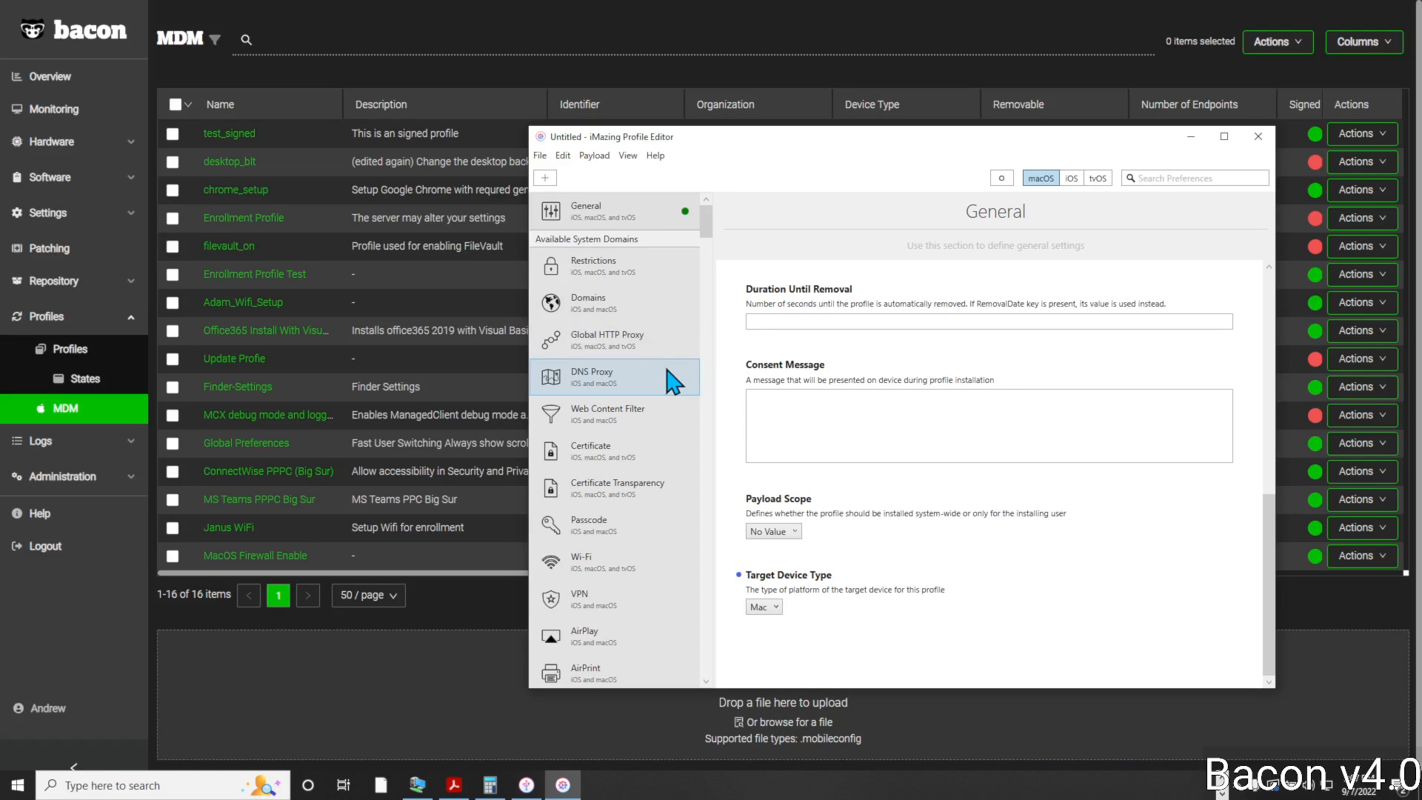
# - Search the available preference domains for "Finder" and add a Finder configuration payload to the profile
pyautogui.scroll(-10, 674, 381)
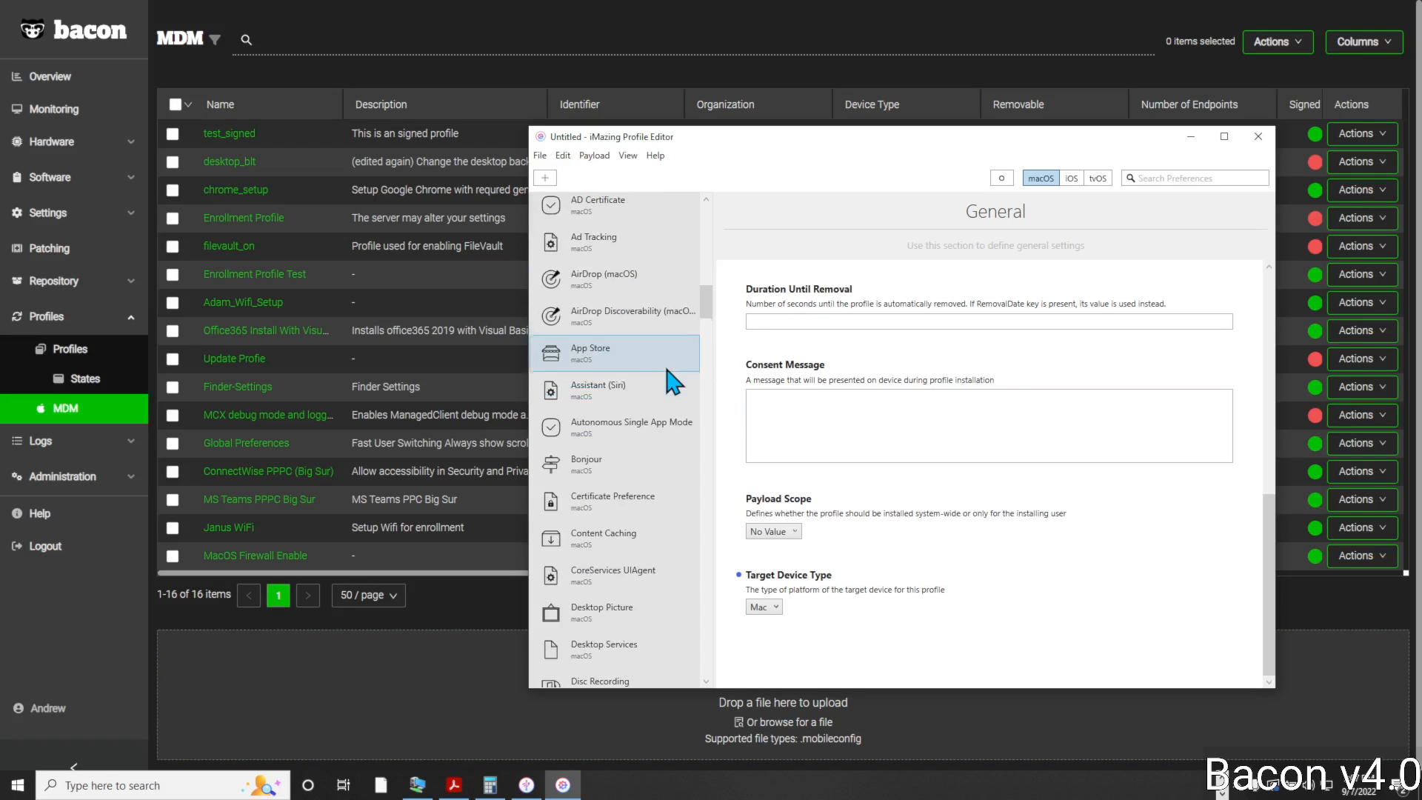
pyautogui.scroll(1, 674, 382)
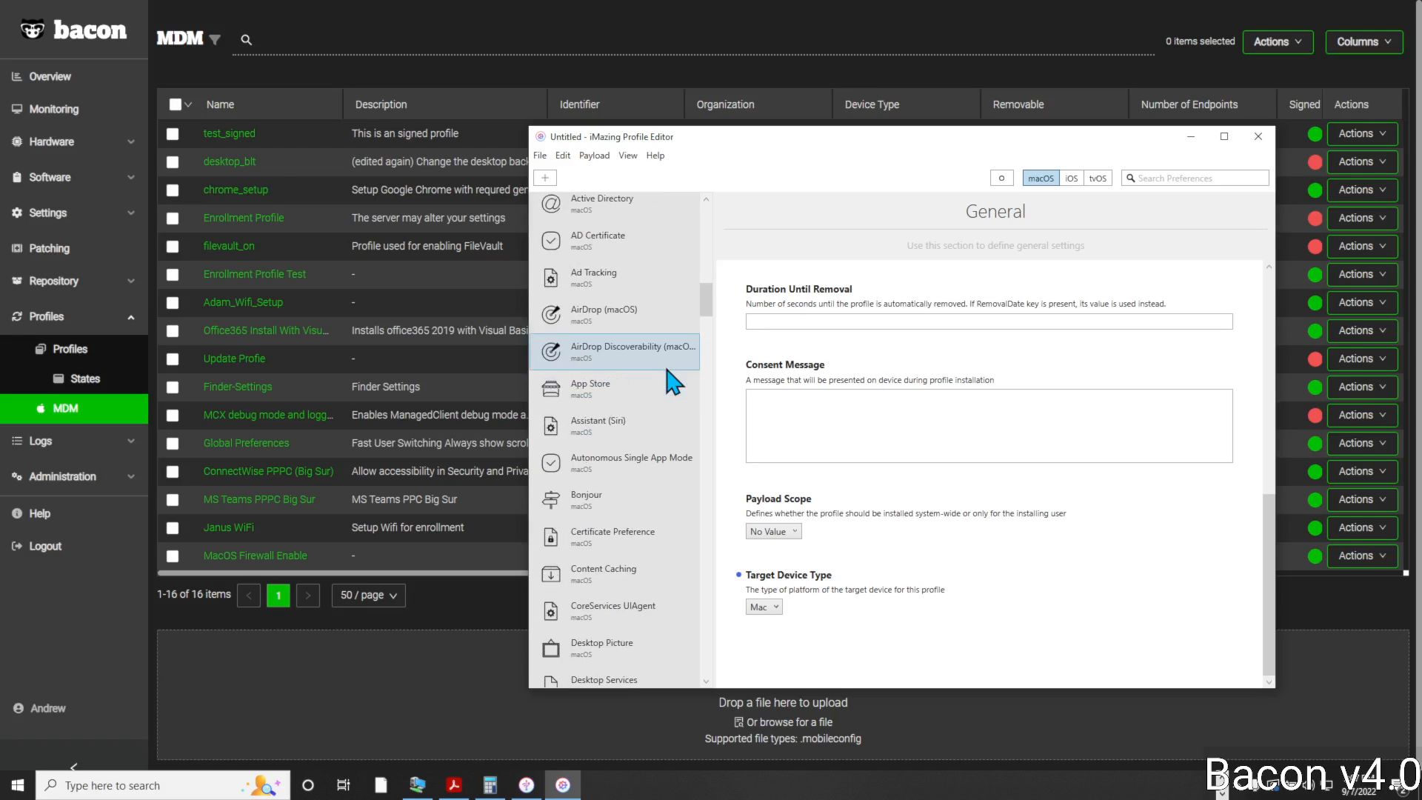
pyautogui.scroll(5, 672, 382)
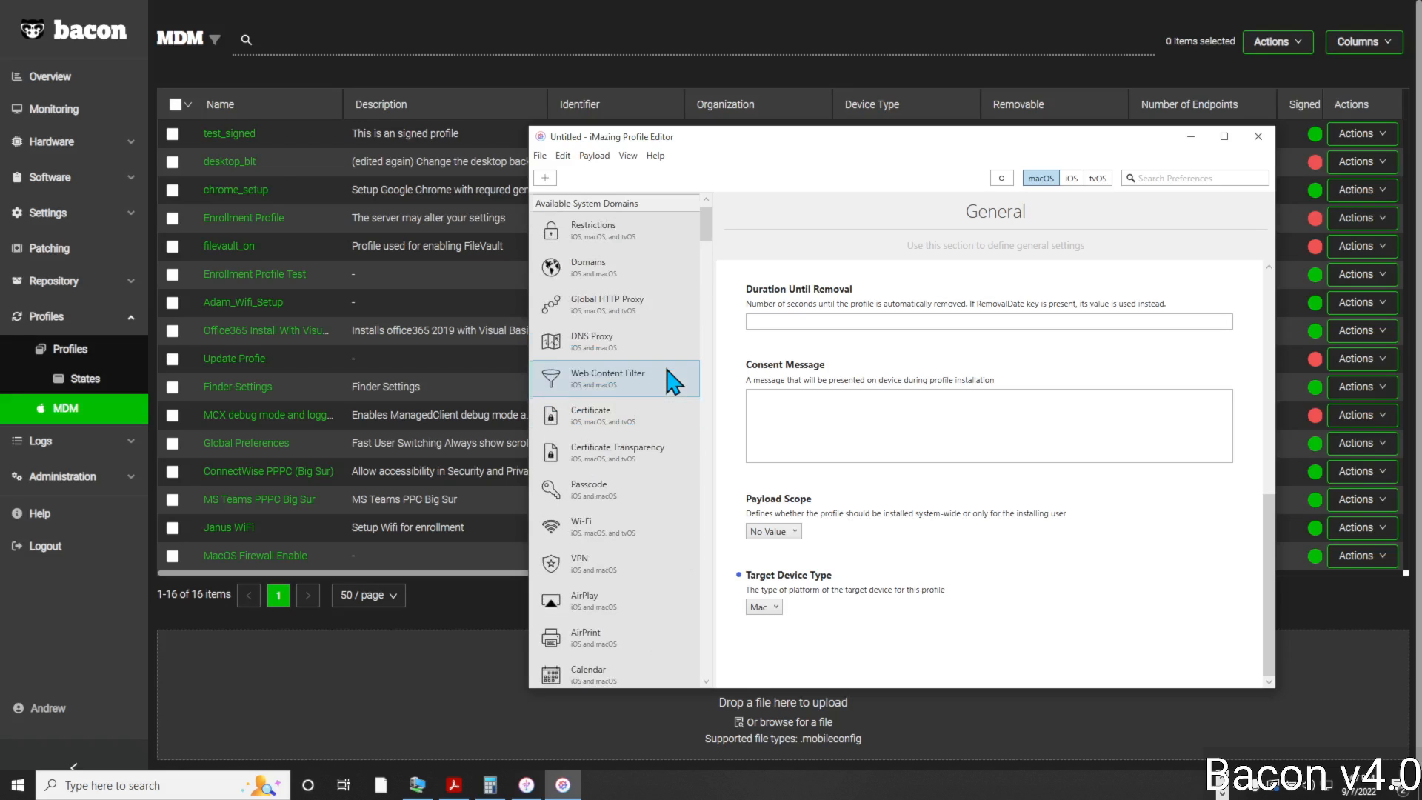
pyautogui.scroll(1, 673, 381)
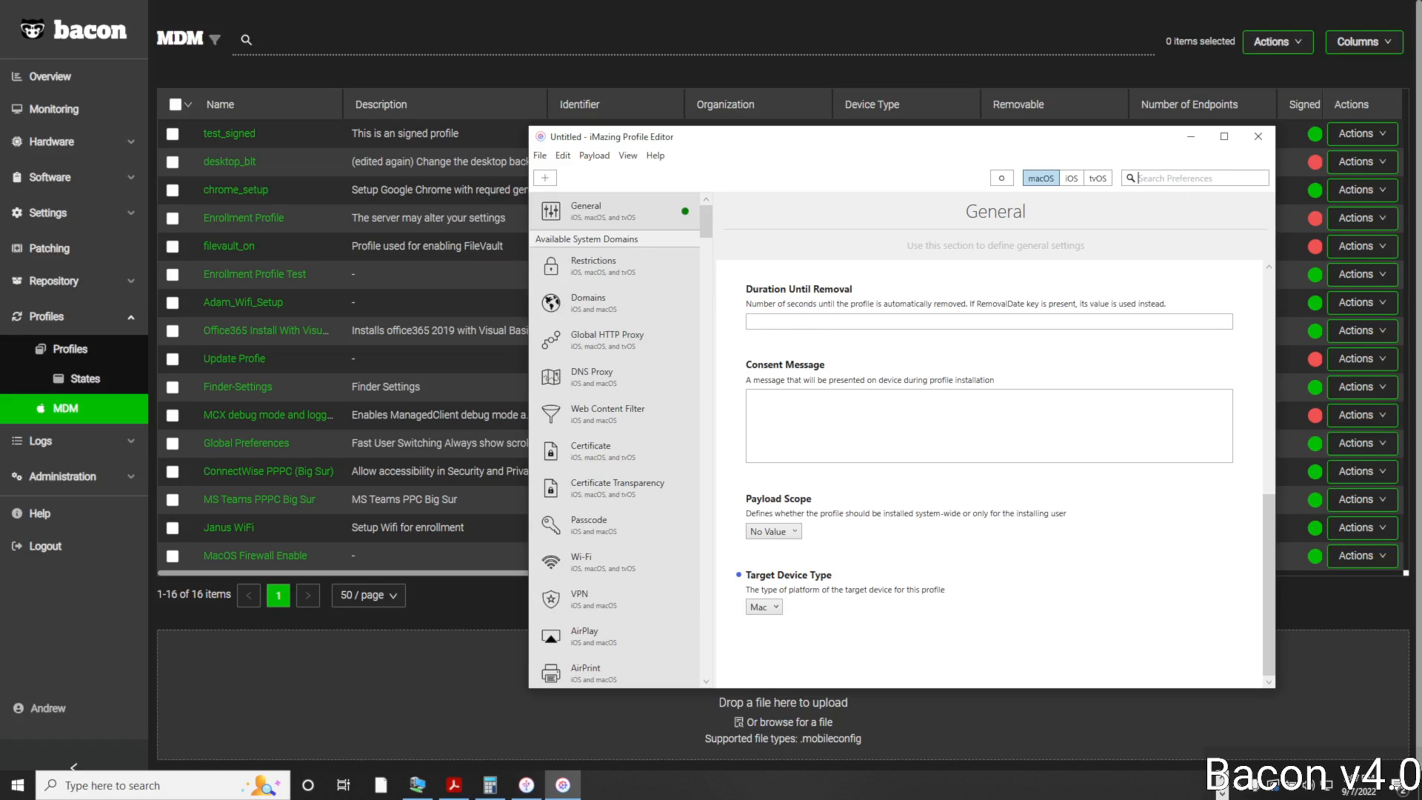
pyautogui.write('Finder')
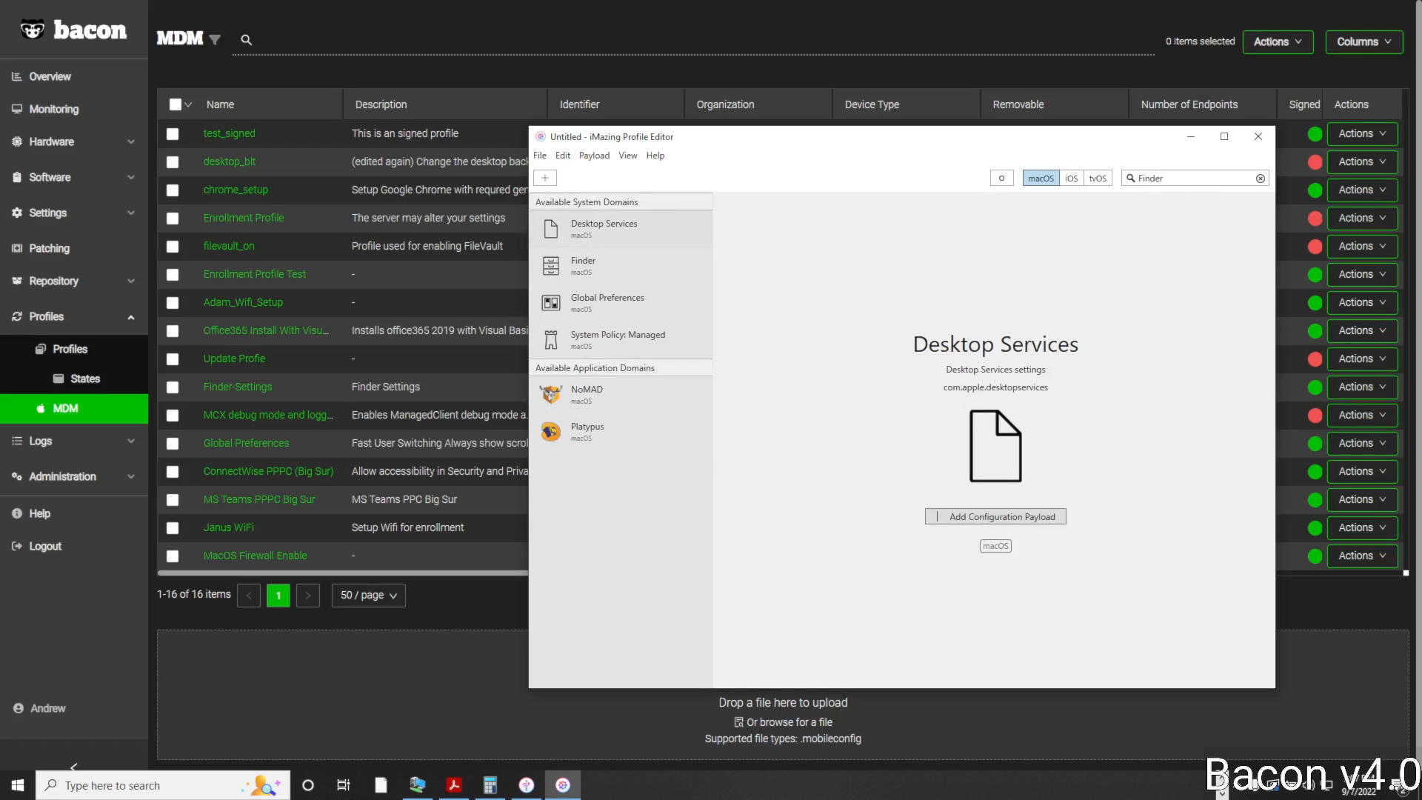
pyautogui.click(599, 277)
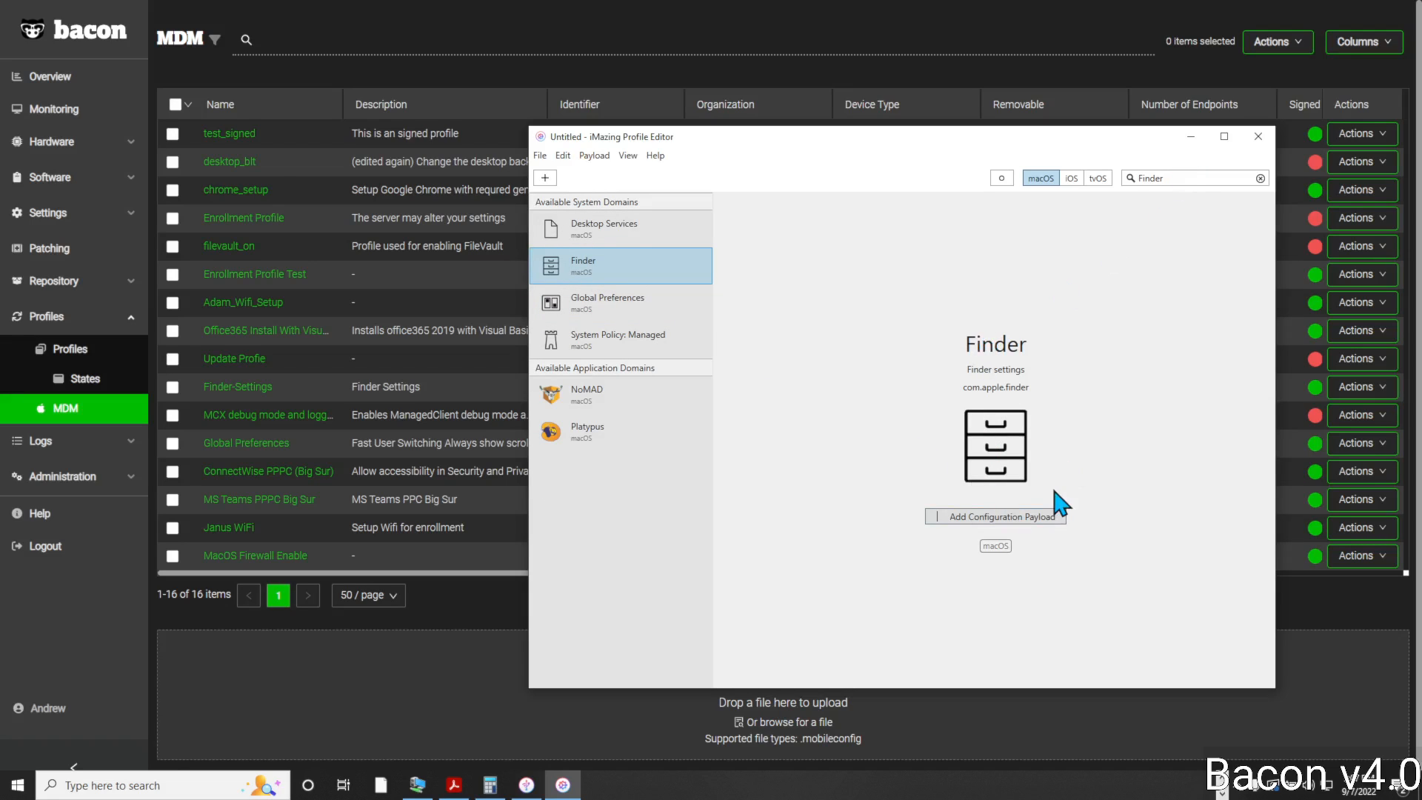
pyautogui.click(1019, 519)
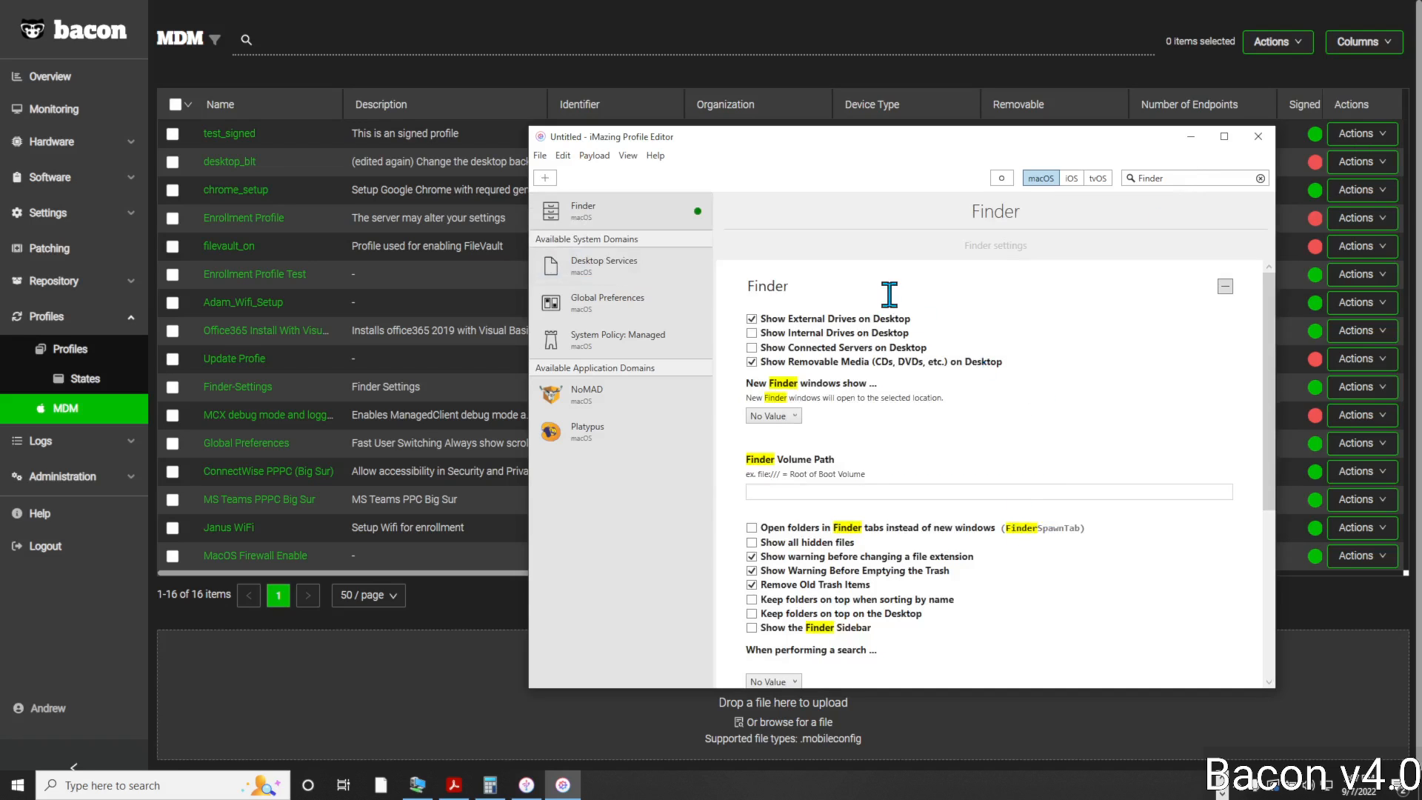
# - Show internal drives and connected servers on the desktop, and make new Finder windows open to Volume
pyautogui.scroll(-3, 970, 377)
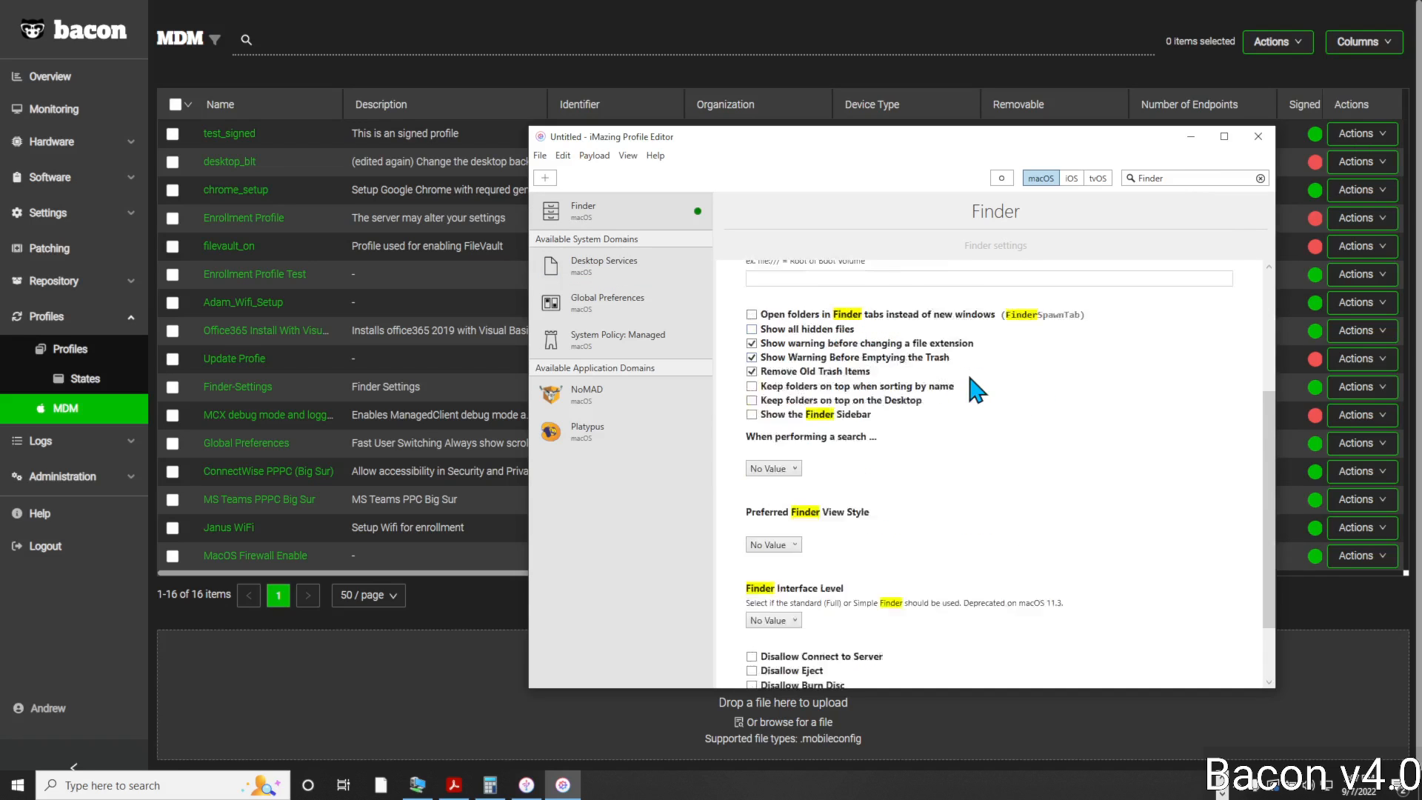
pyautogui.scroll(3, 970, 377)
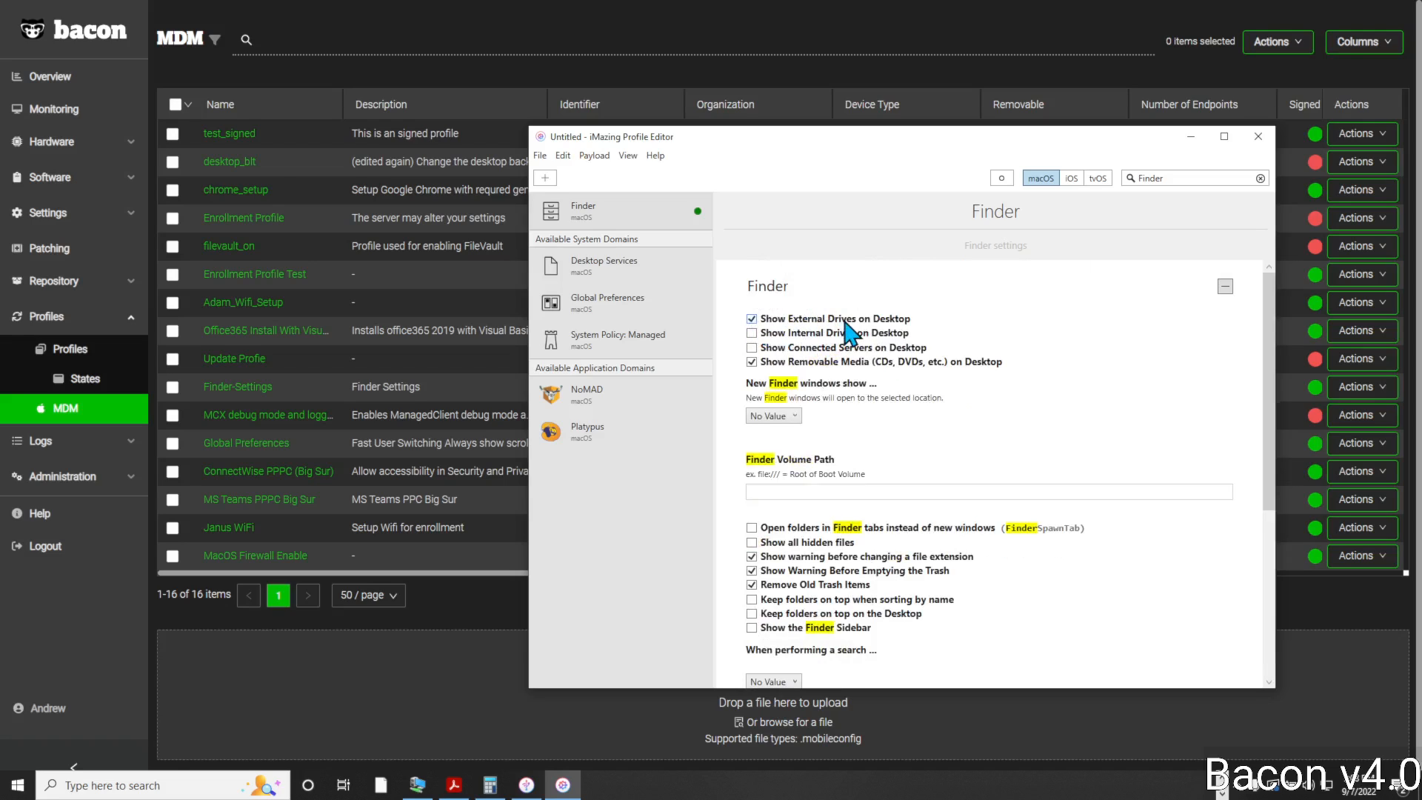
pyautogui.click(768, 350)
pyautogui.click(782, 417)
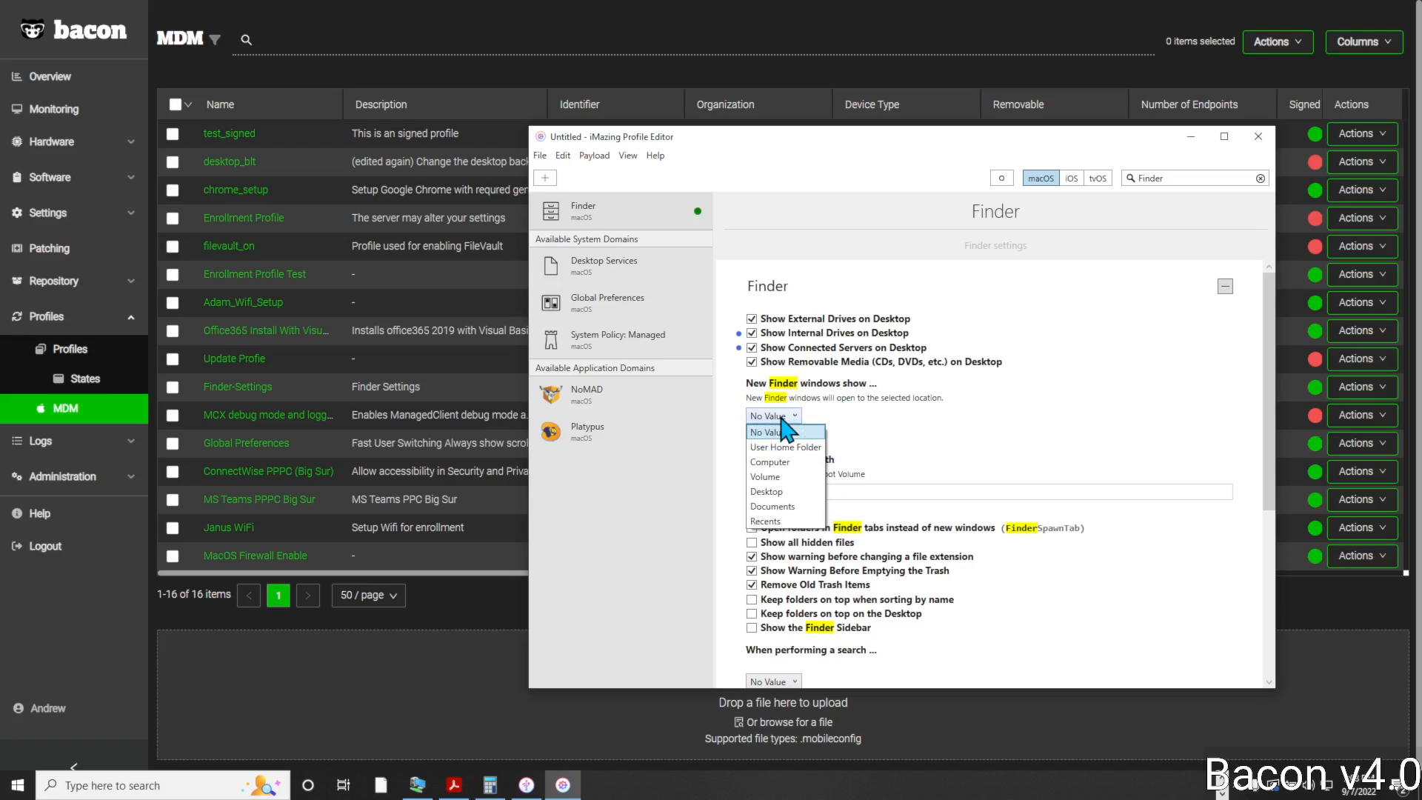
pyautogui.click(793, 478)
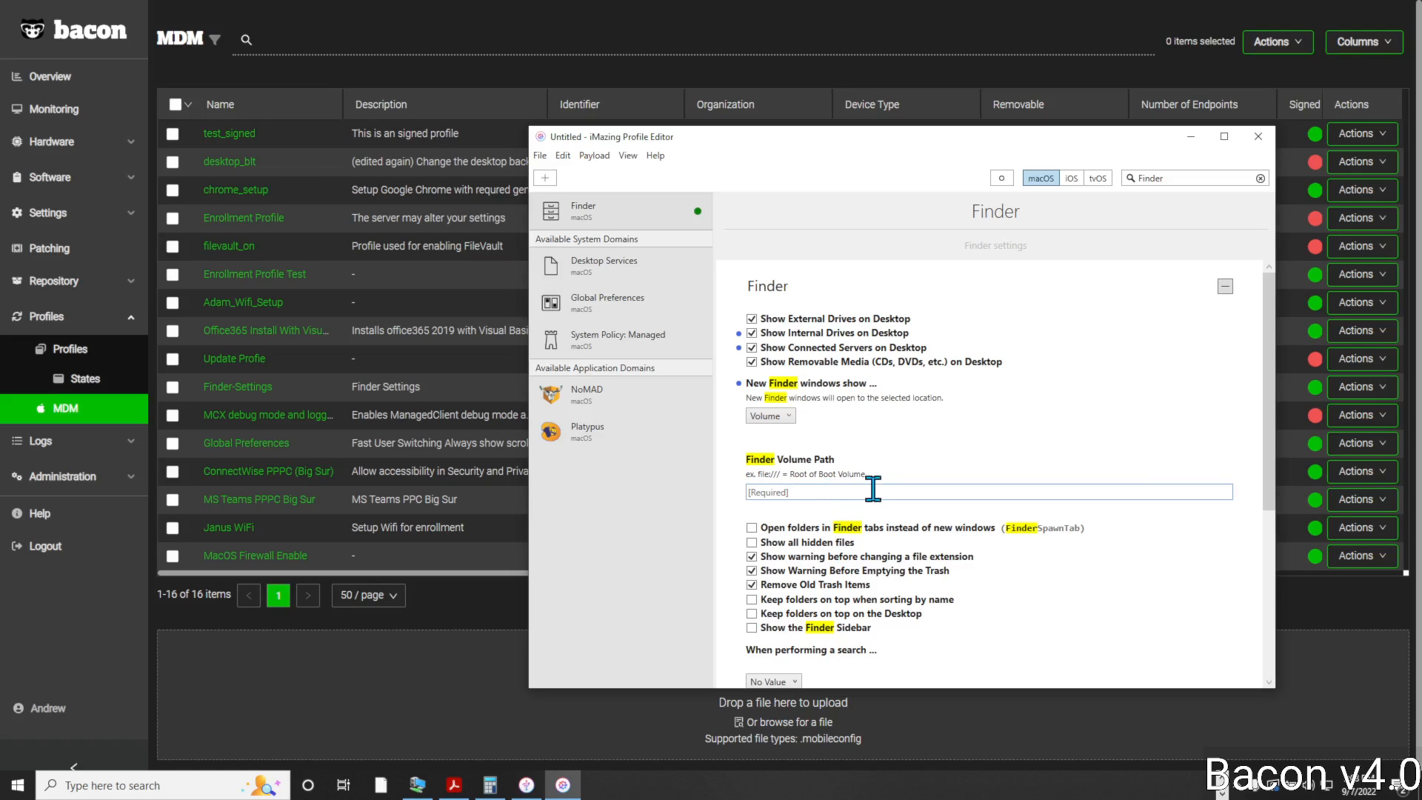
# - Set the Finder volume path to file:/// for the root of the boot volume
pyautogui.write('file:///')
pyautogui.write('Users')
pyautogui.press('BackSpace')
pyautogui.press('BackSpace')
pyautogui.press('BackSpace')
pyautogui.press('BackSpace')
pyautogui.press('BackSpace')
# - Enable opening folders in Finder tabs and disable the warning before changing a file extension
pyautogui.scroll(-5, 1038, 588)
pyautogui.scroll(5, 1038, 588)
pyautogui.scroll(-3, 1043, 595)
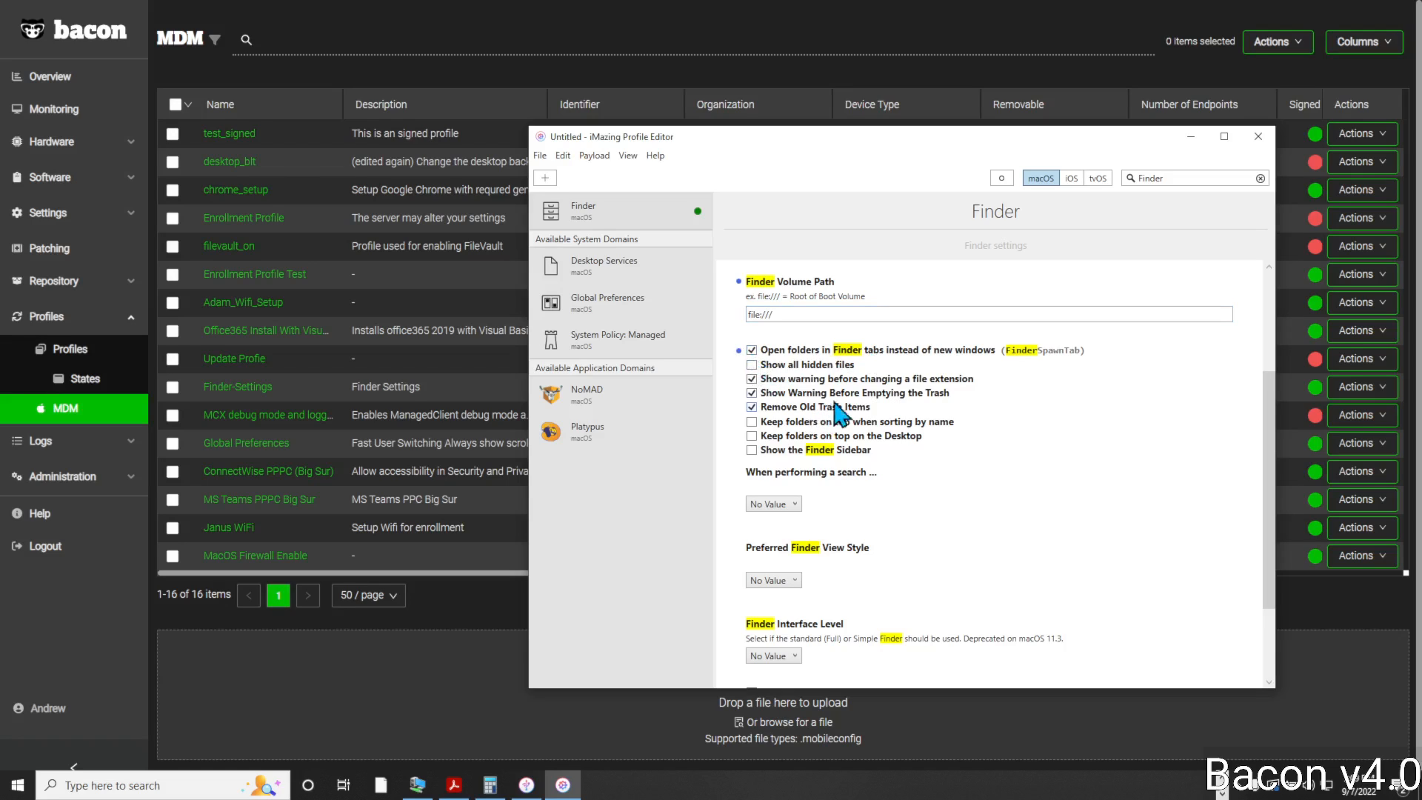
pyautogui.click(825, 381)
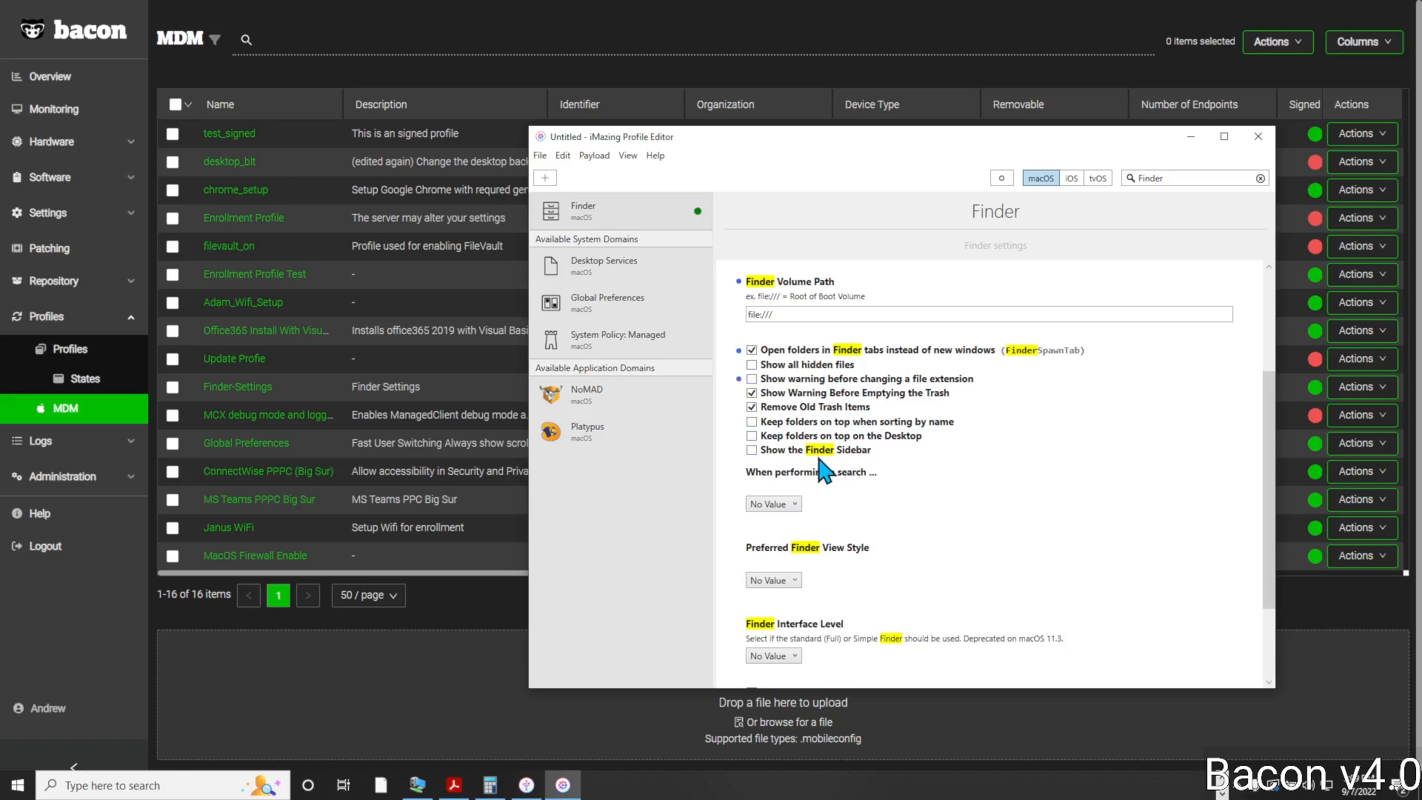
# - Add a Global Preferences payload with scroll bars set to Always and all filename extensions shown, and clear the search filter
pyautogui.click(612, 321)
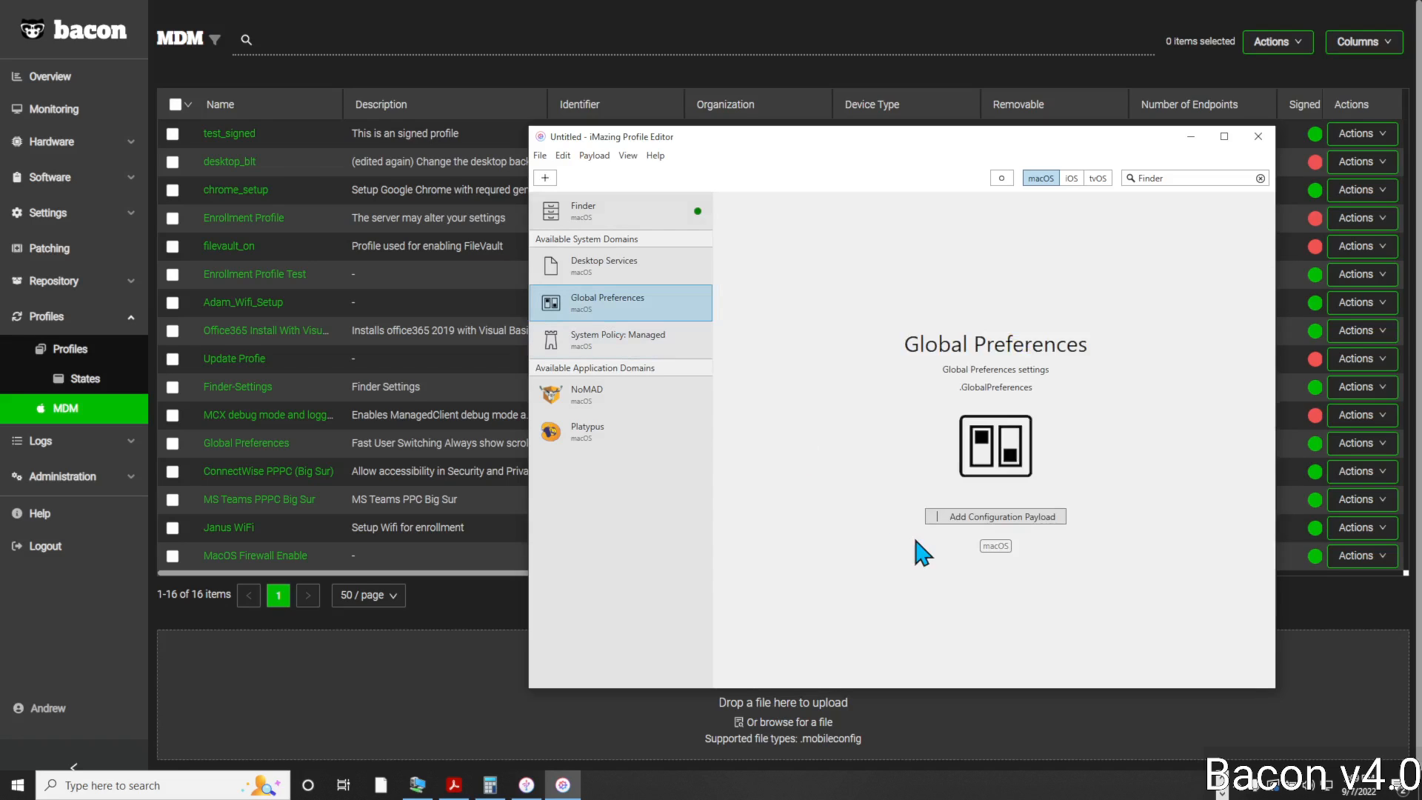
pyautogui.click(1003, 518)
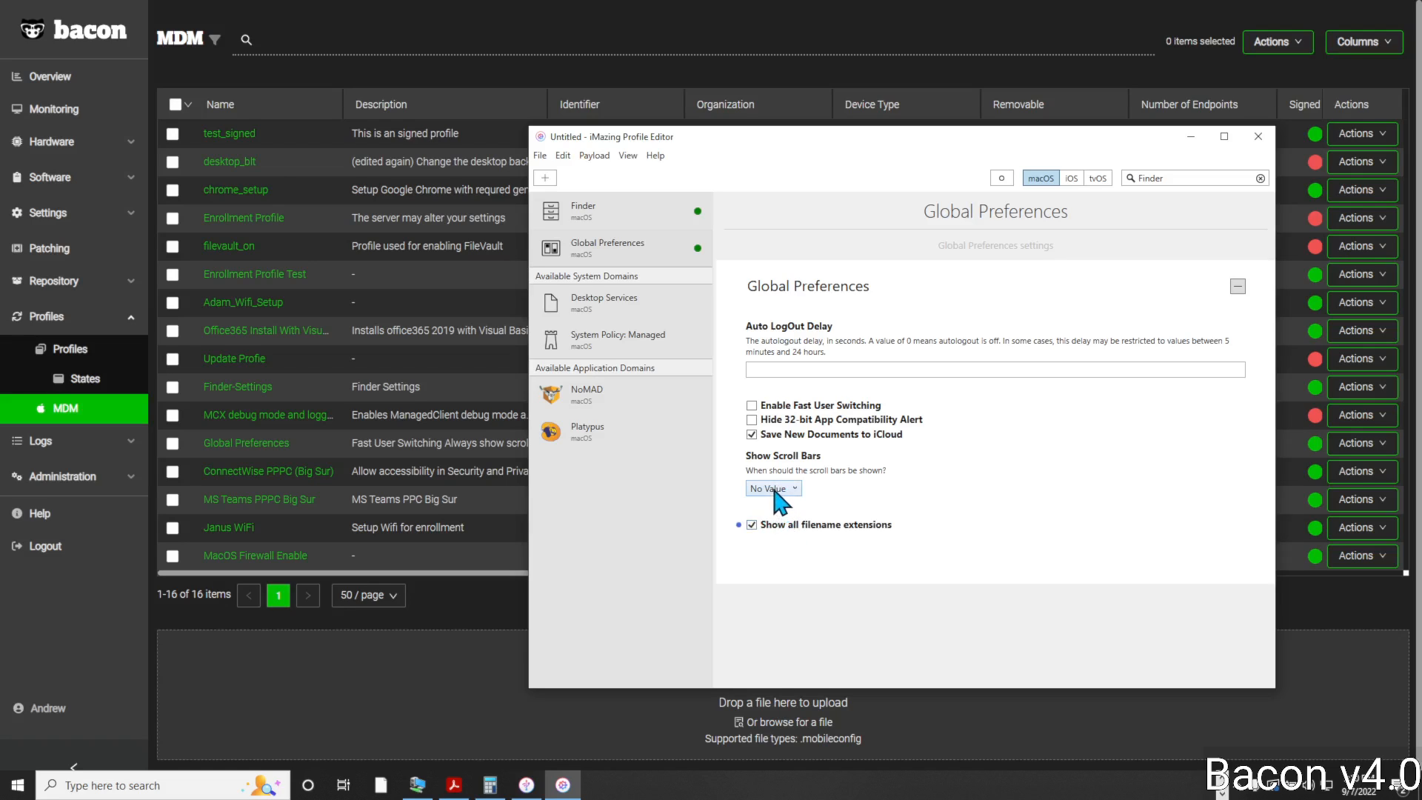
pyautogui.click(774, 491)
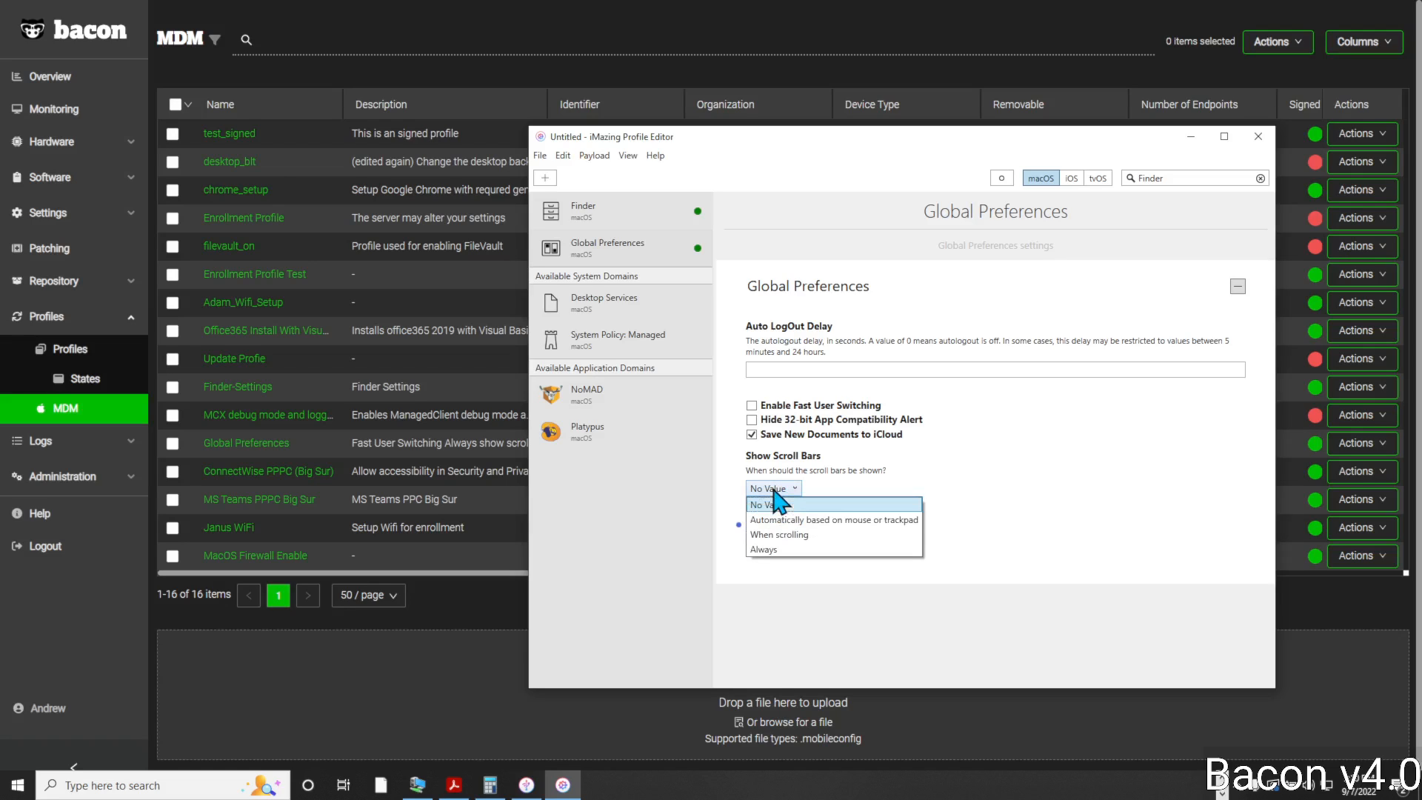
pyautogui.click(784, 551)
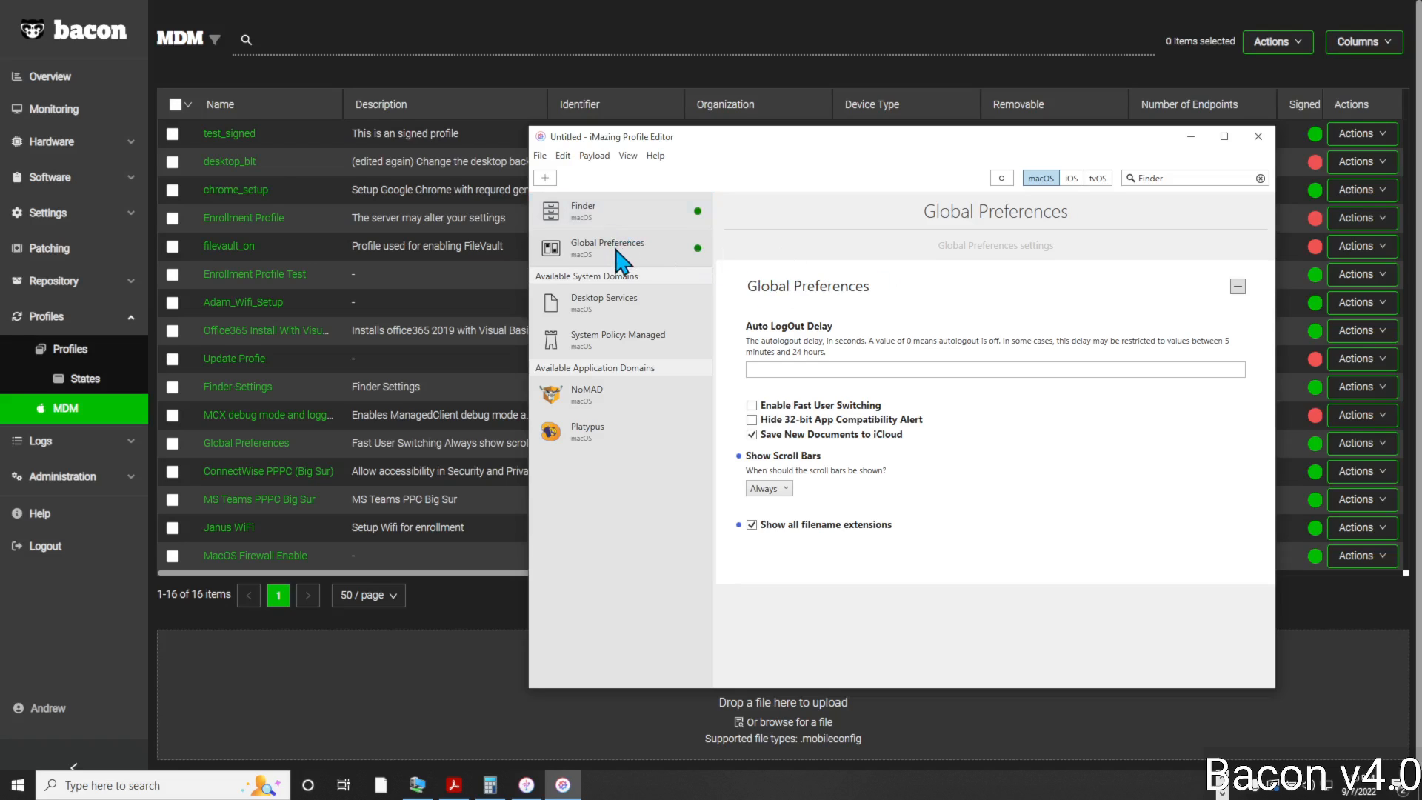
pyautogui.click(1262, 178)
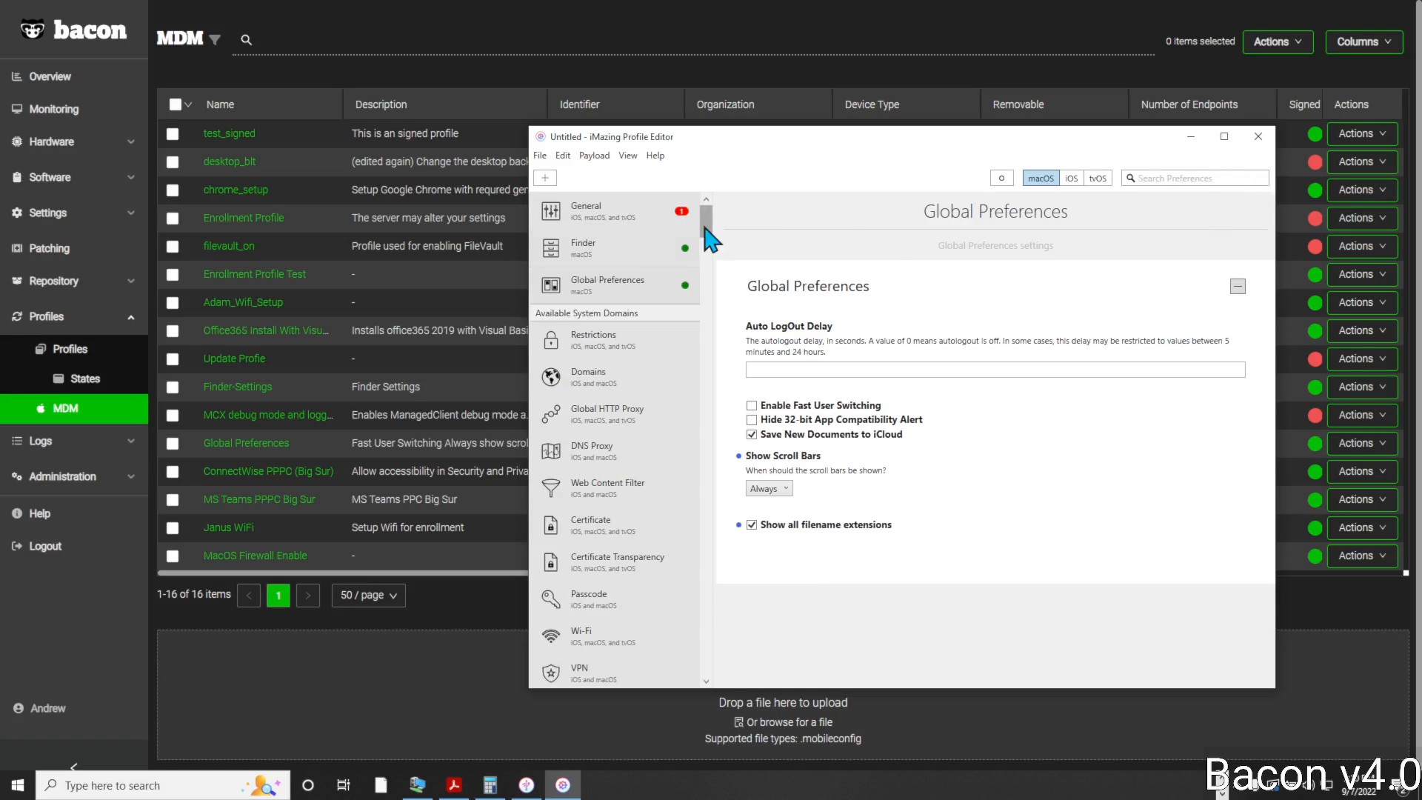
# - Name the profile BaconBit-Finder-Settings in its General settings
pyautogui.click(612, 217)
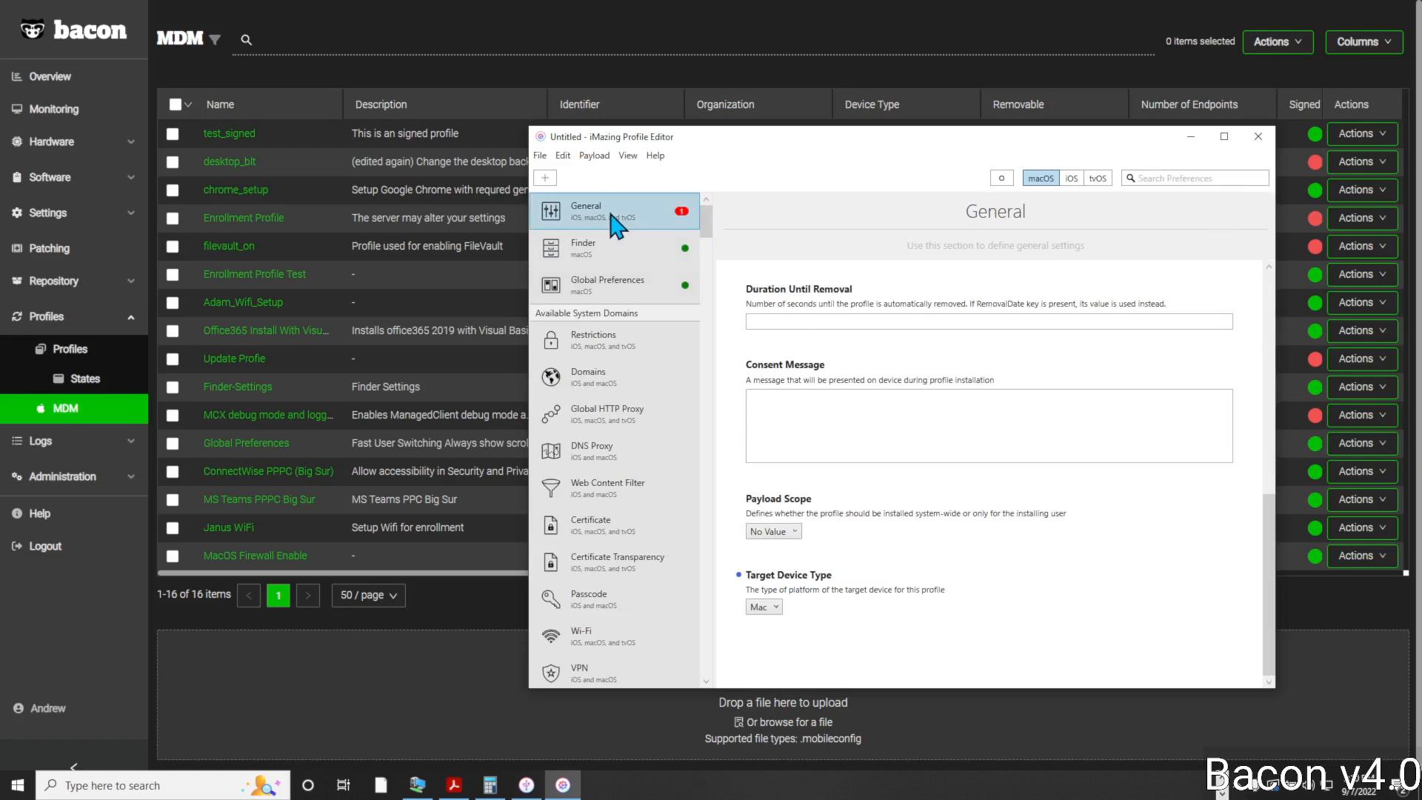
pyautogui.scroll(5, 852, 361)
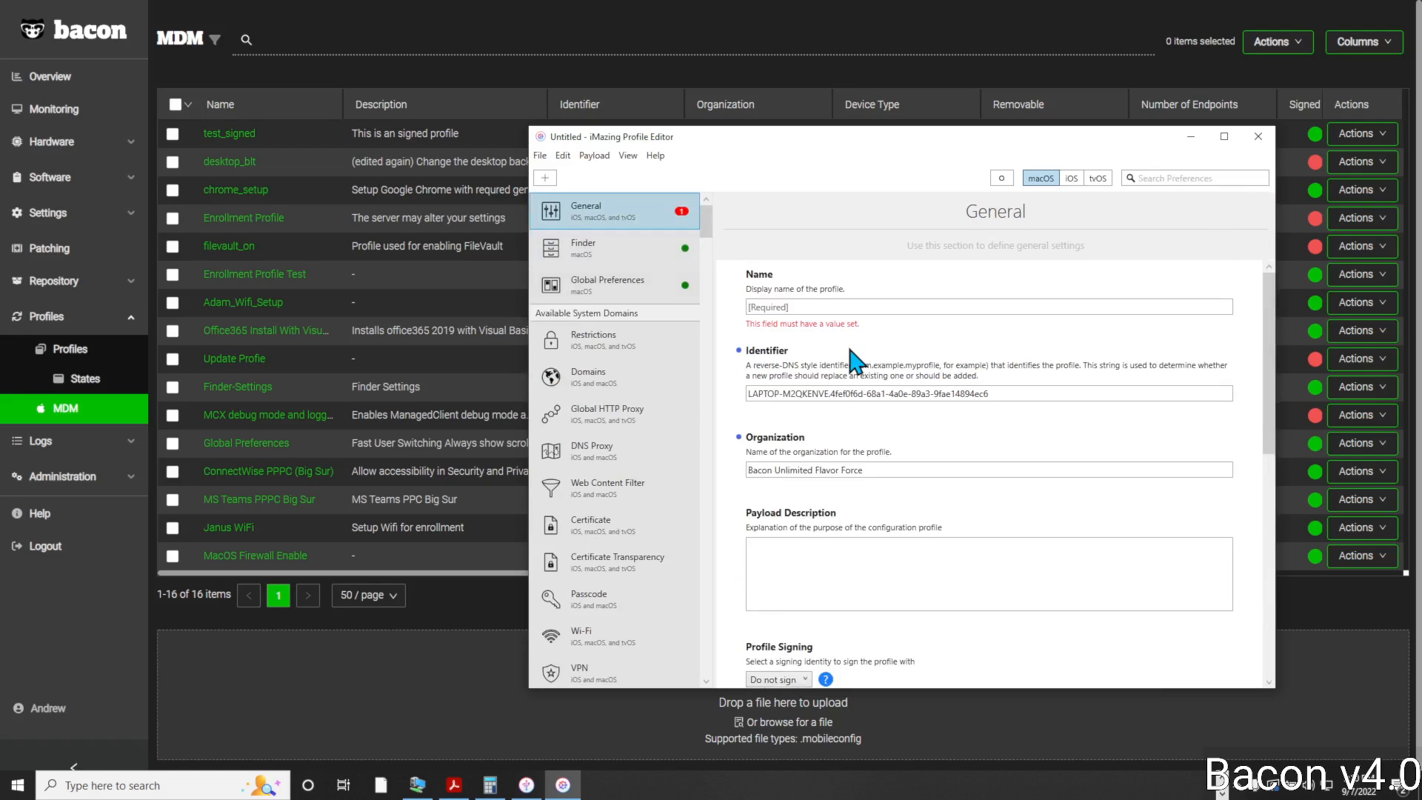
pyautogui.click(812, 307)
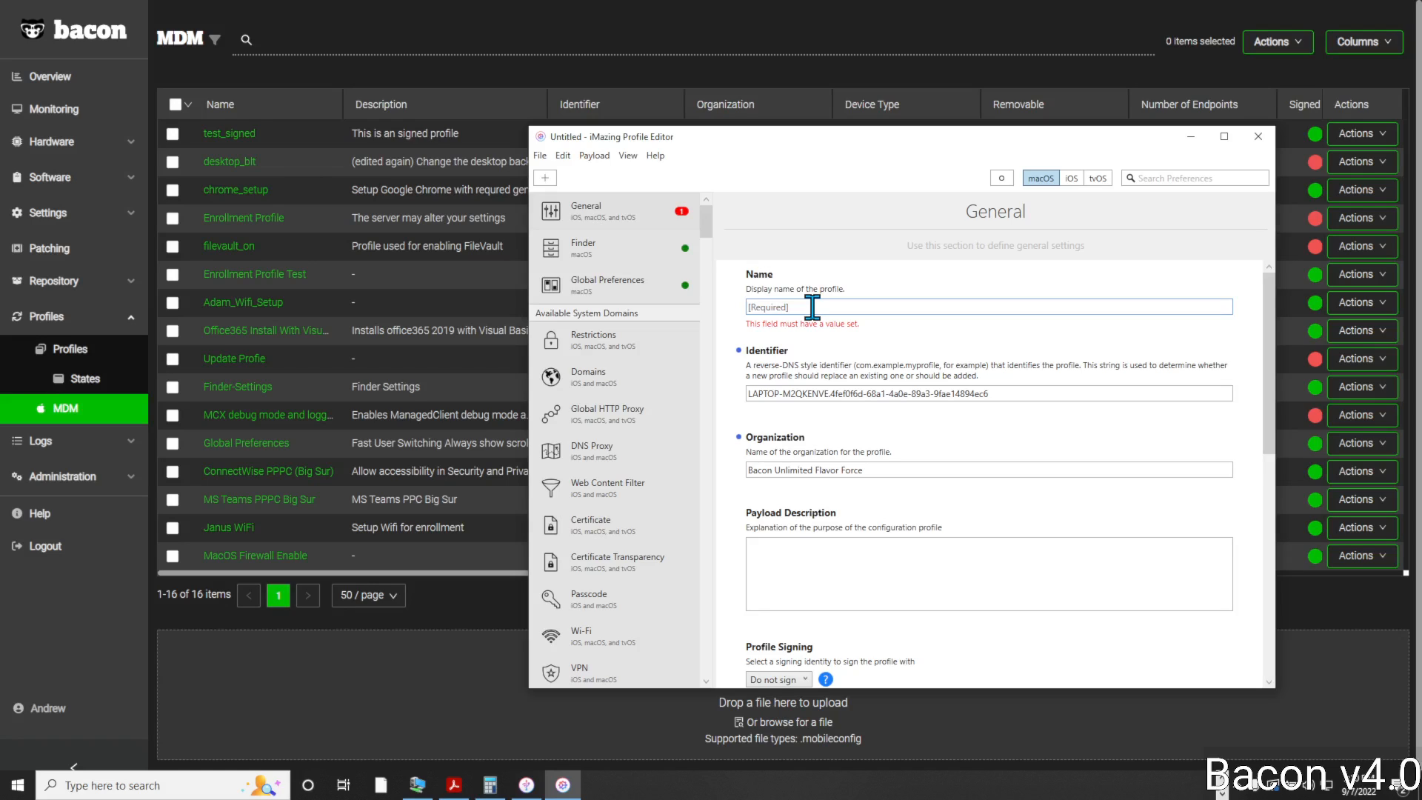
pyautogui.write('BaconBit-Finder-Settings')
# - Enter the payload description "Finder Settings to be hosted on Bacon Unlimited GitHub"
pyautogui.click(836, 564)
pyautogui.write('The')
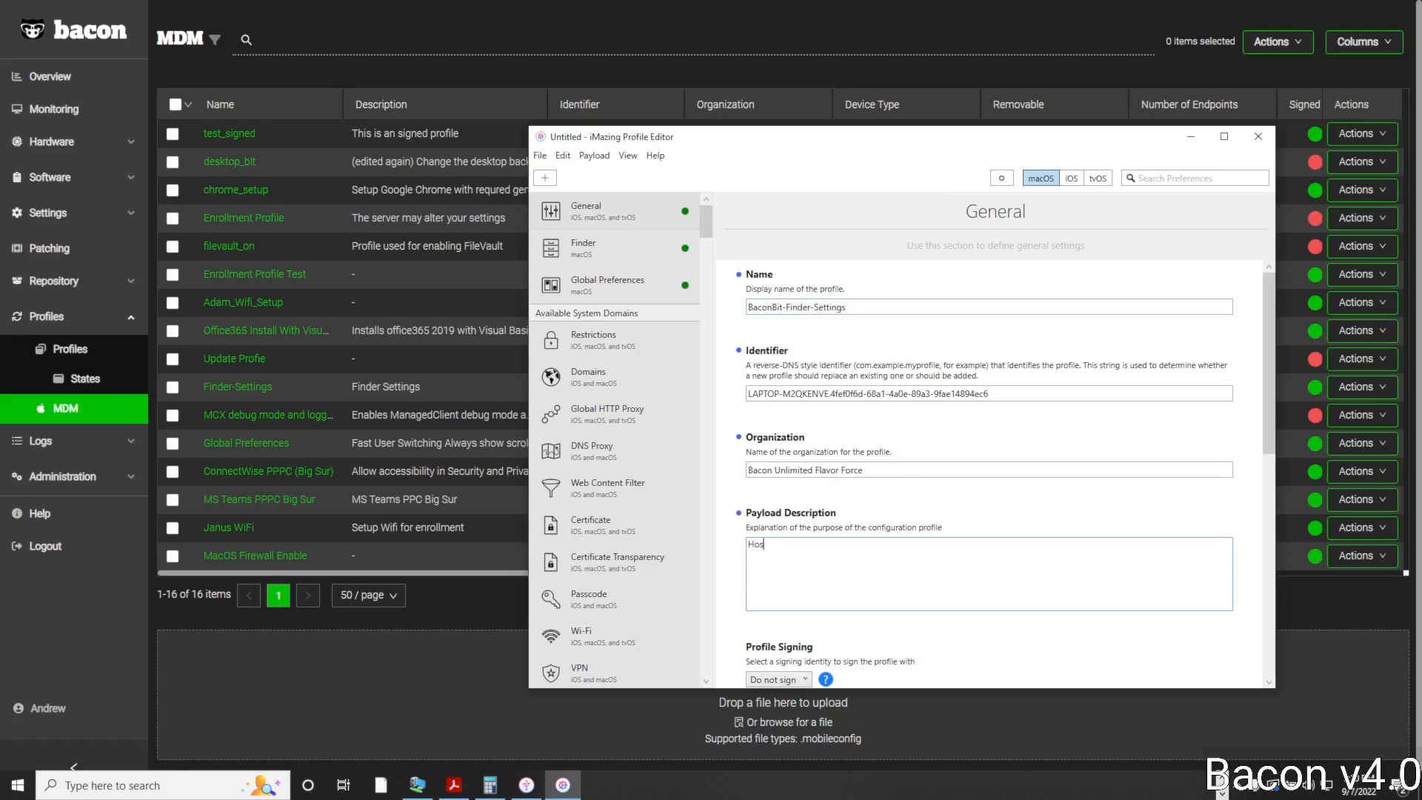
pyautogui.press('BackSpace')
pyautogui.press('BackSpace')
pyautogui.press('BackSpace')
pyautogui.write('Finder Settings to be hosted')
pyautogui.write('on Bacon Unlimited GitHub')
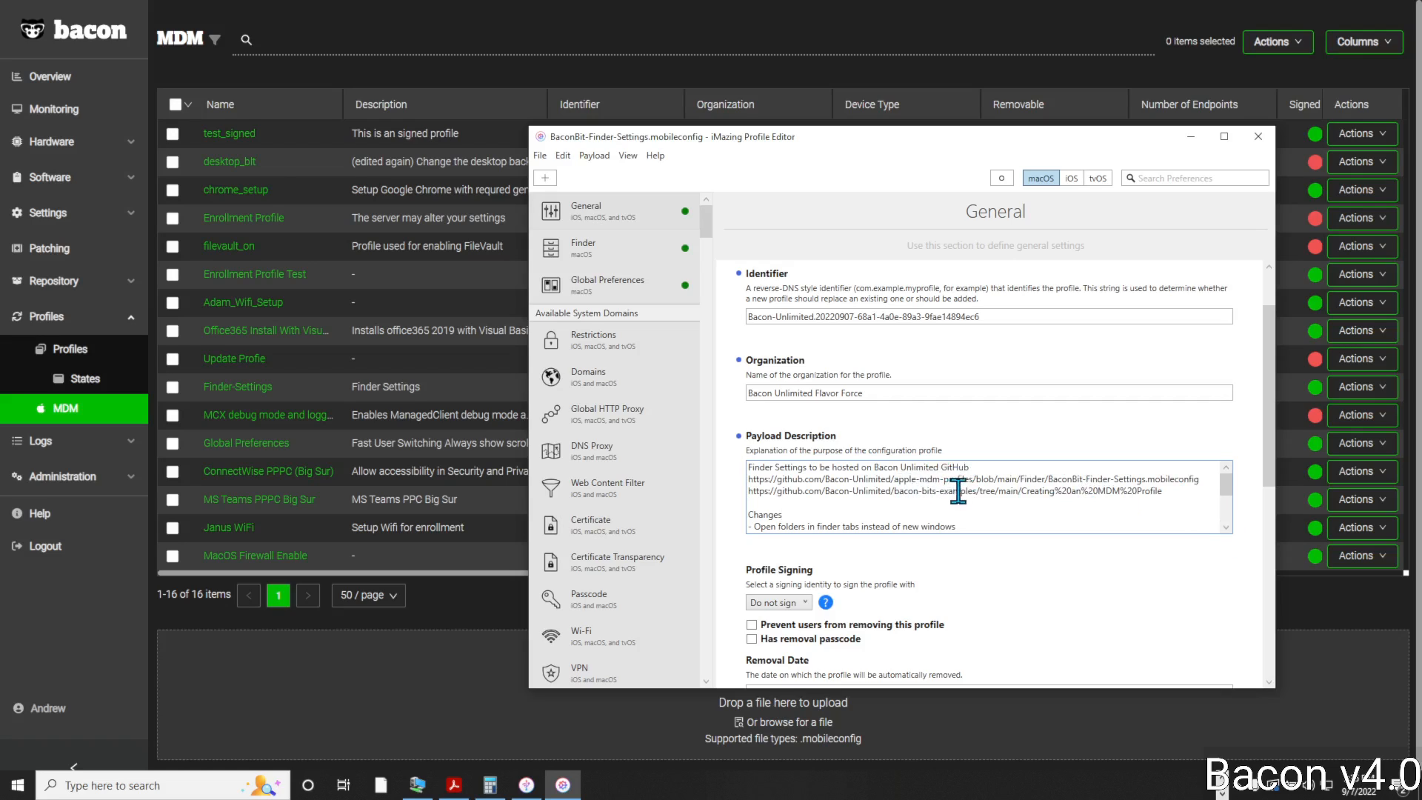
# - Read through the full payload description, including its GitHub links and list of changes
pyautogui.click(1227, 527)
pyautogui.click(1226, 528)
pyautogui.click(1226, 527)
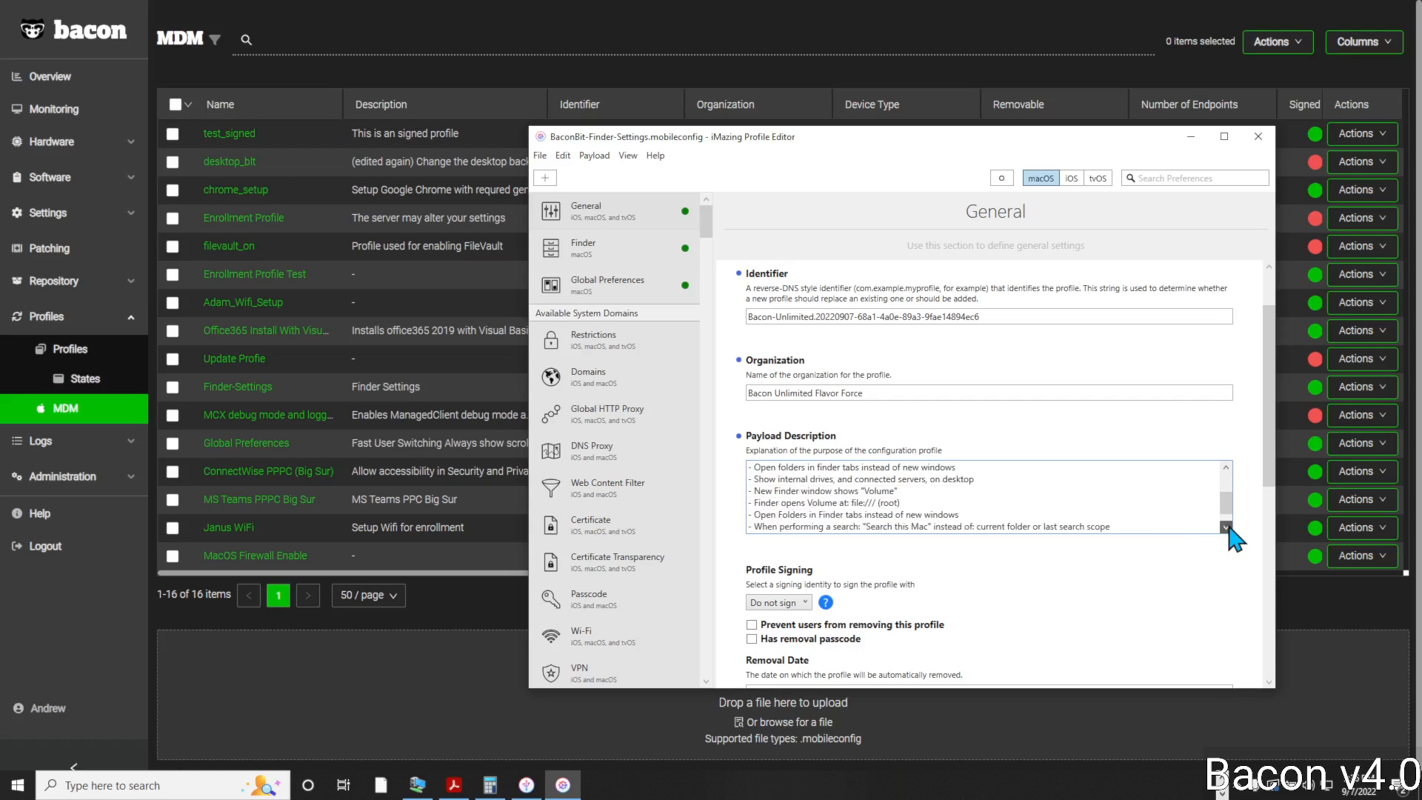
pyautogui.click(1226, 528)
pyautogui.click(1227, 527)
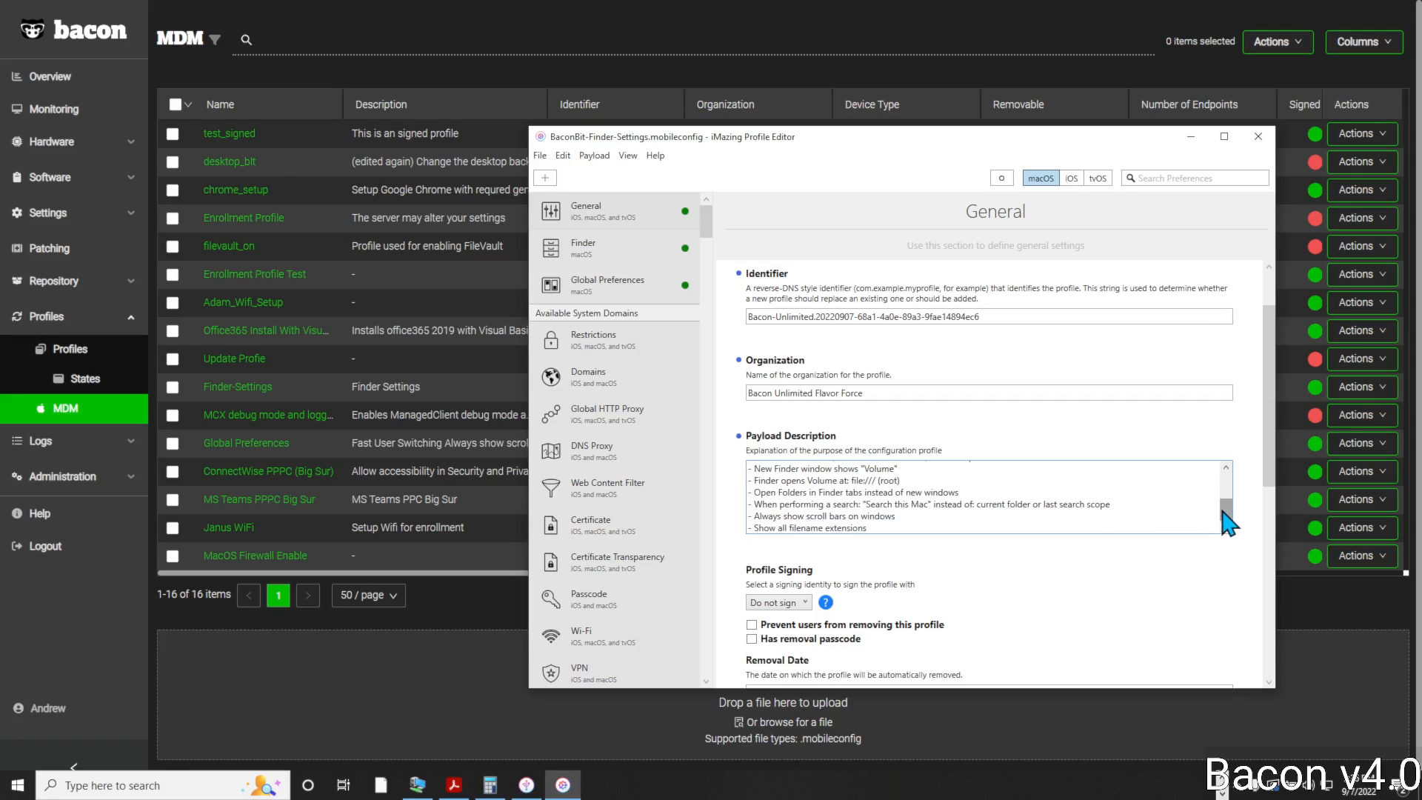
pyautogui.moveTo(1228, 518); pyautogui.dragTo(1230, 498)
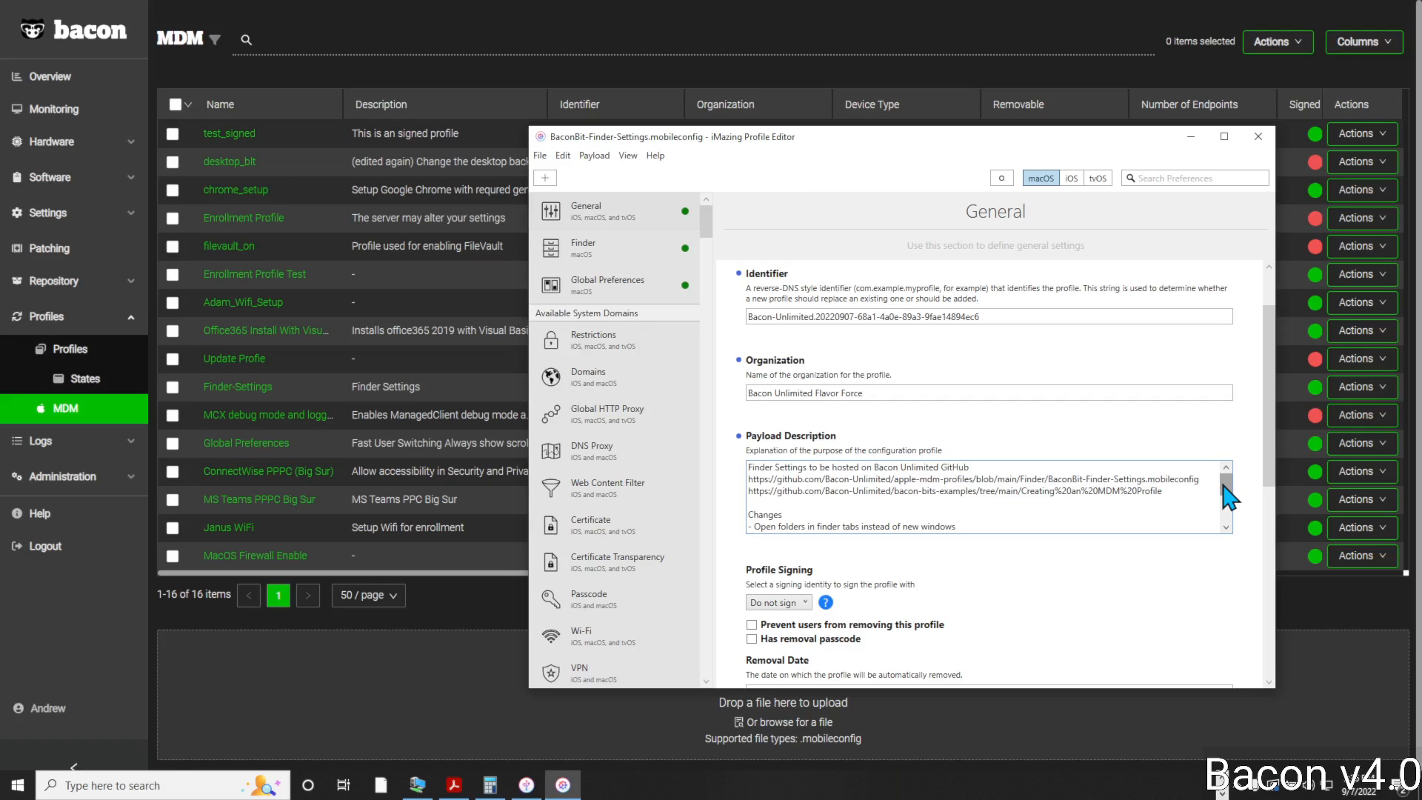
pyautogui.click(540, 157)
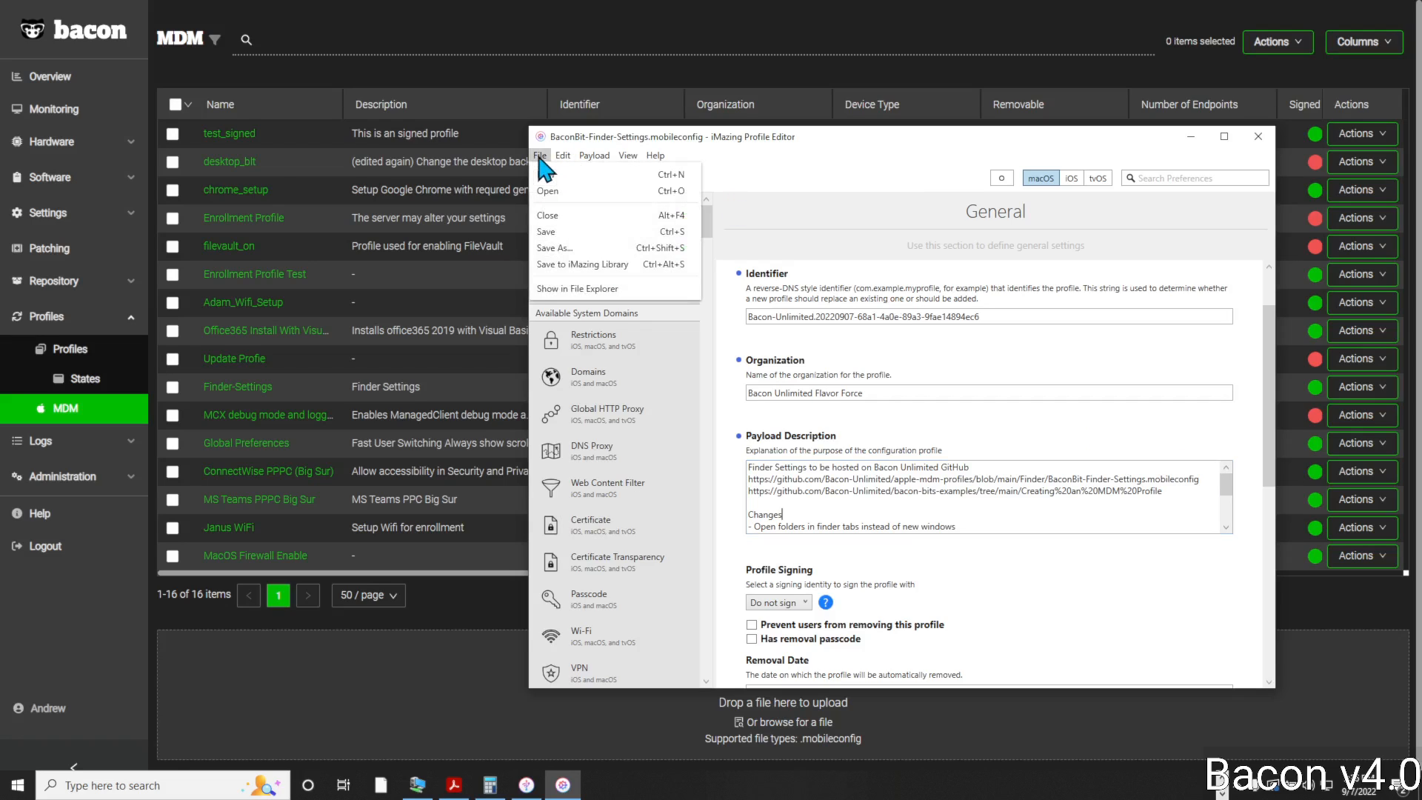
pyautogui.click(563, 251)
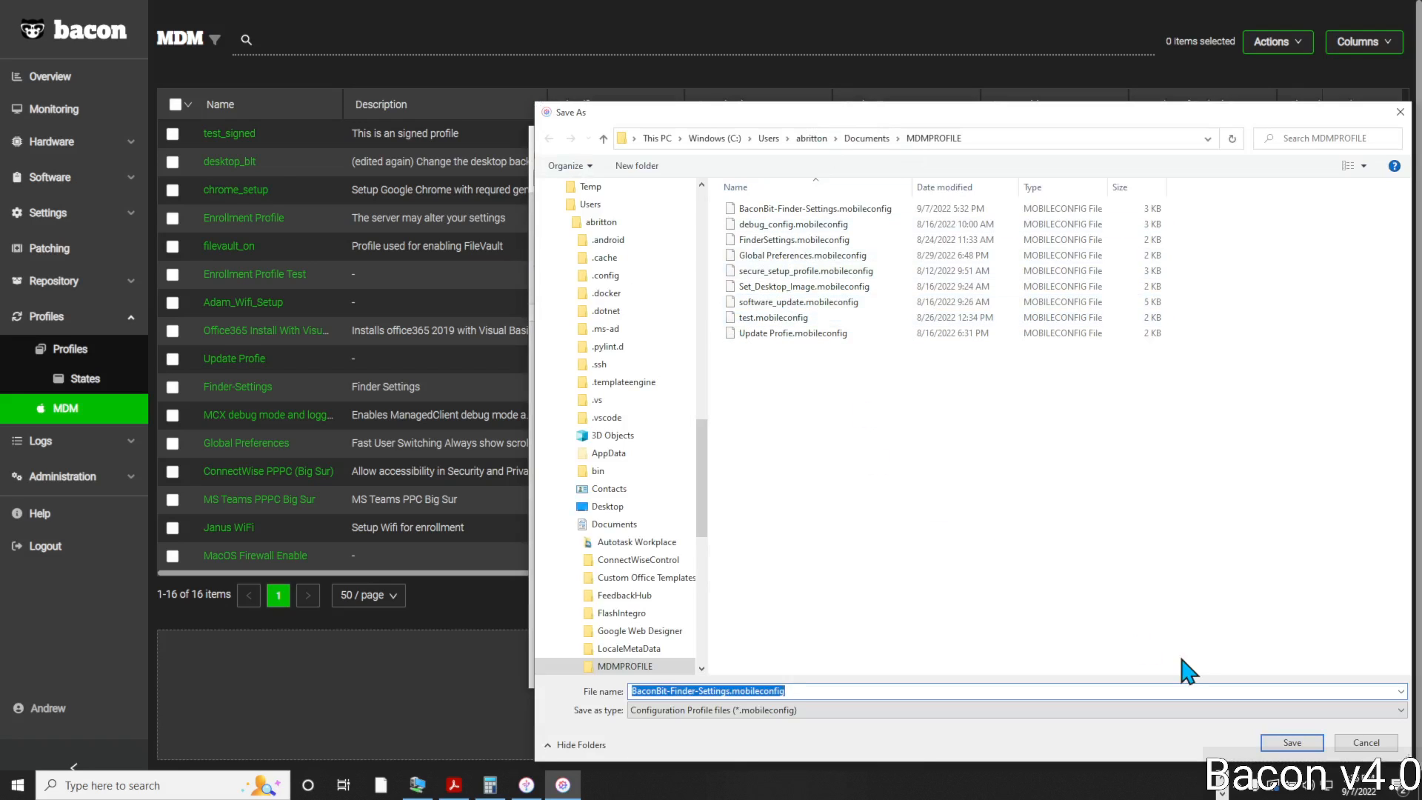
pyautogui.click(1377, 744)
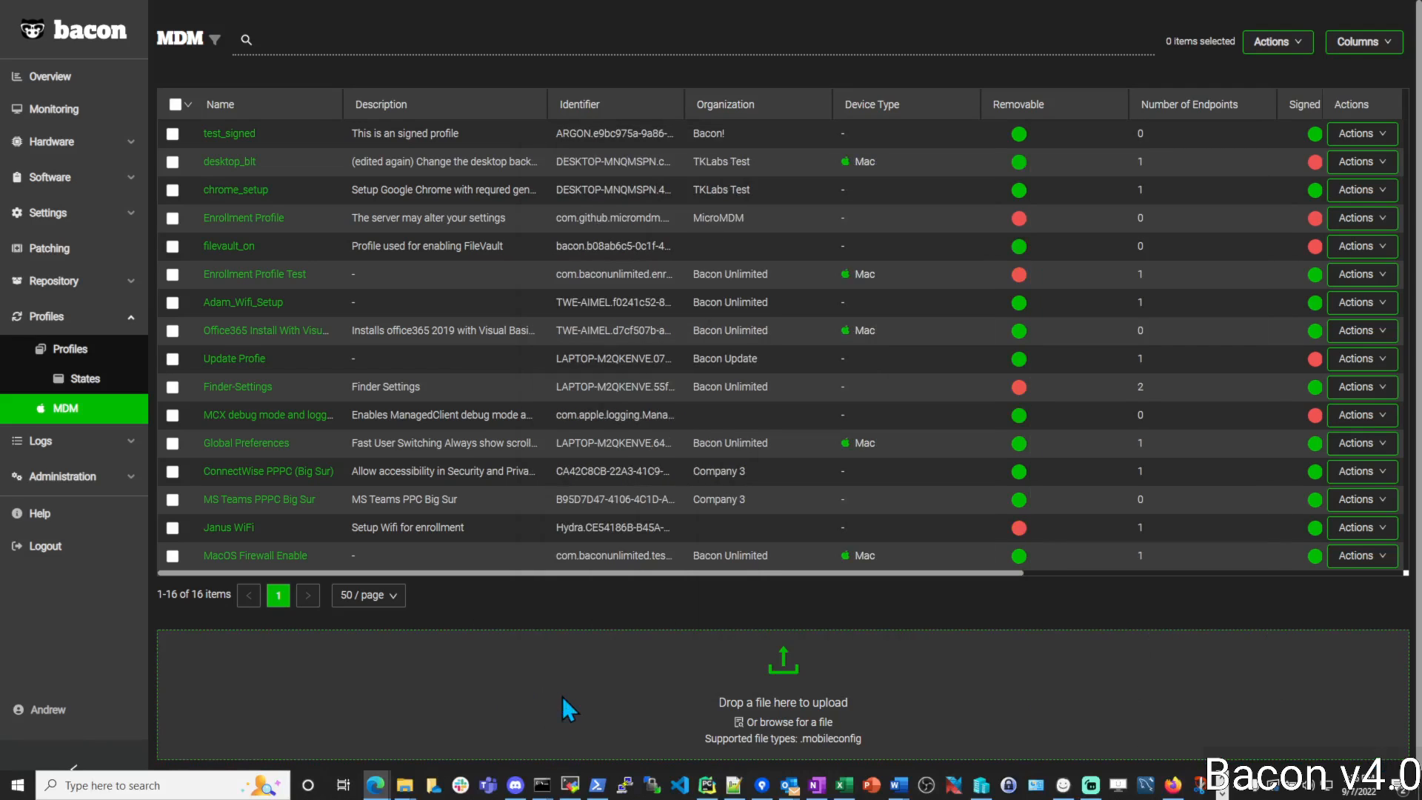
# - Upload BaconBit-Finder-Settings.mobileconfig from the MDMPROFILE folder to the MDM profiles in Bacon
pyautogui.click(563, 697)
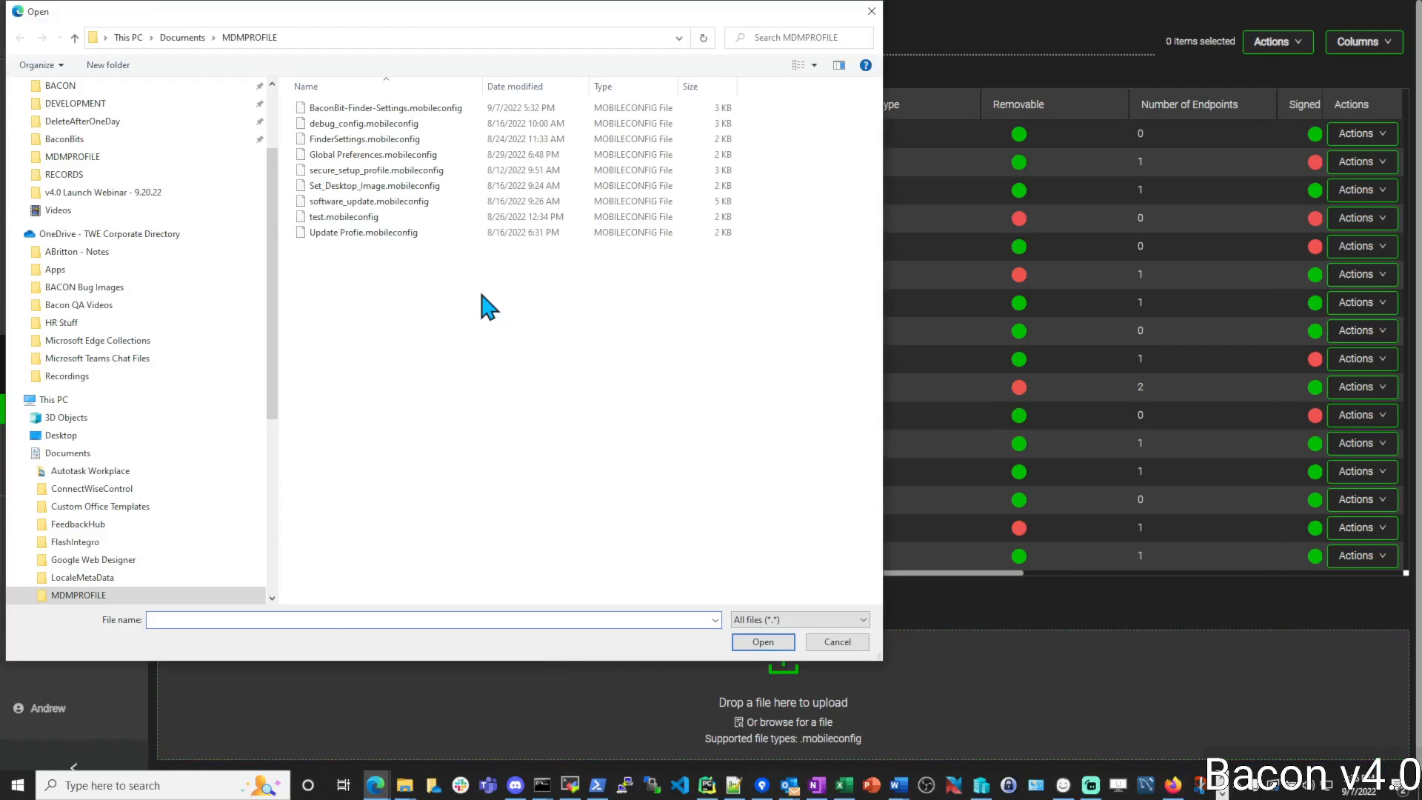
pyautogui.click(363, 113)
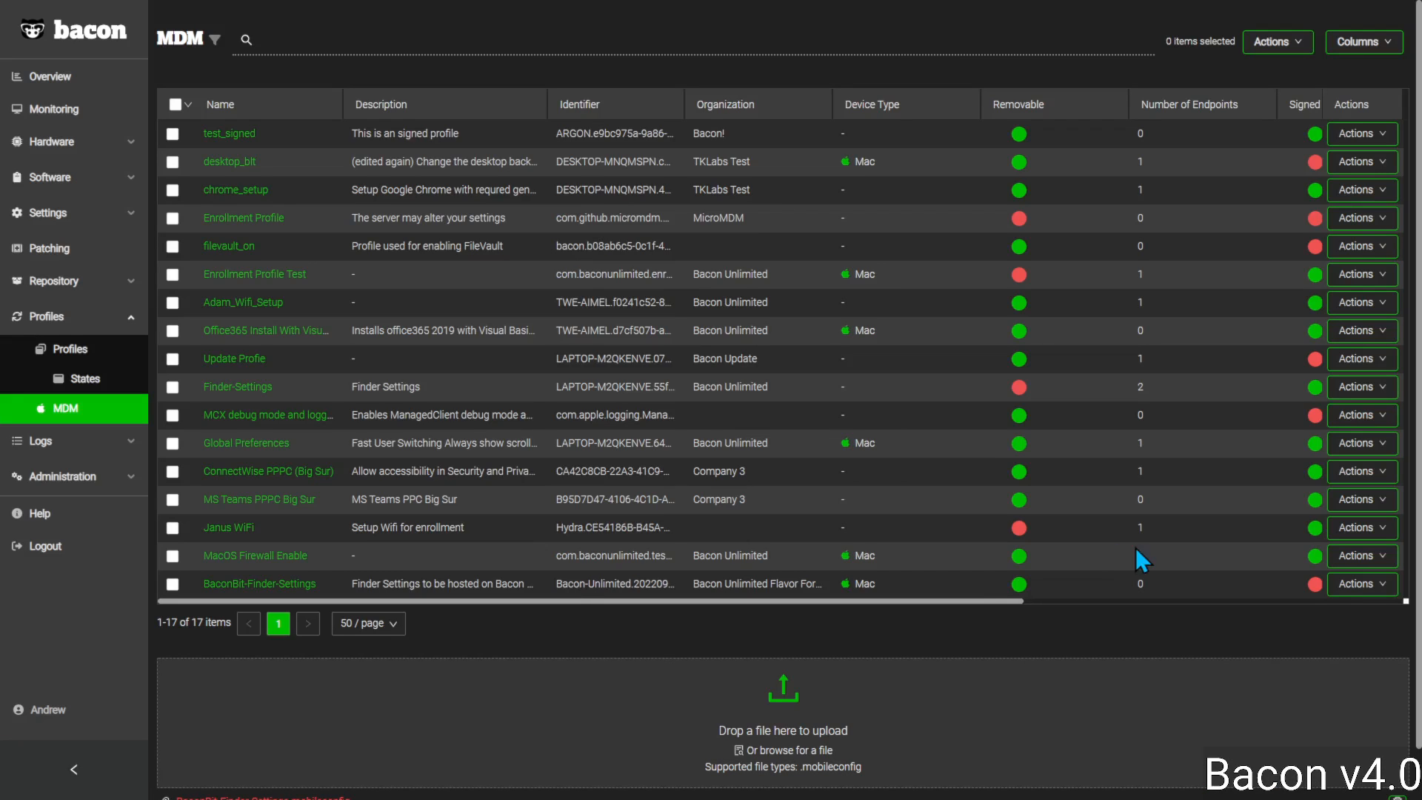
pyautogui.moveTo(989, 602); pyautogui.dragTo(958, 657)
# - Open the details of the BaconBit-Finder-Settings profile and read its description to the end
pyautogui.click(1371, 589)
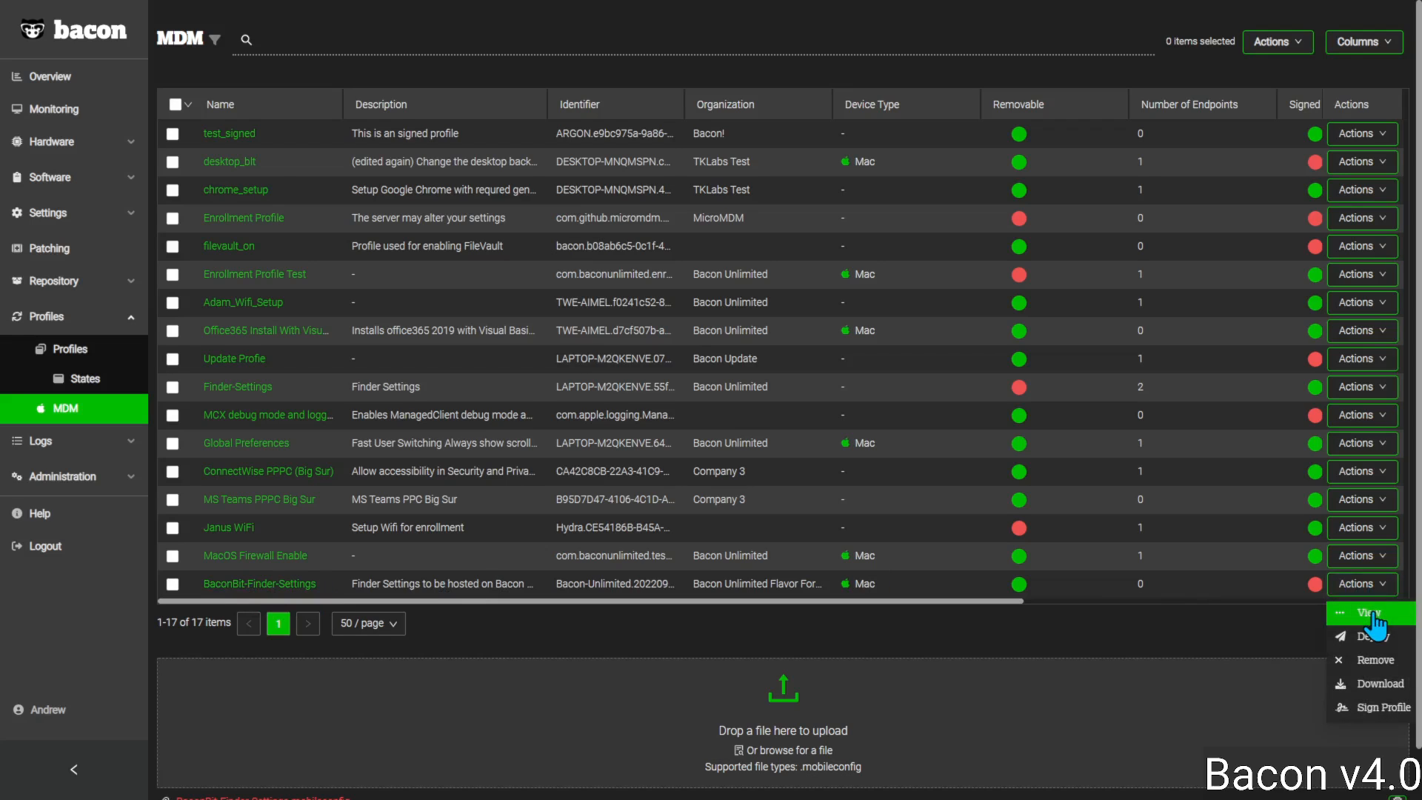
pyautogui.click(1369, 613)
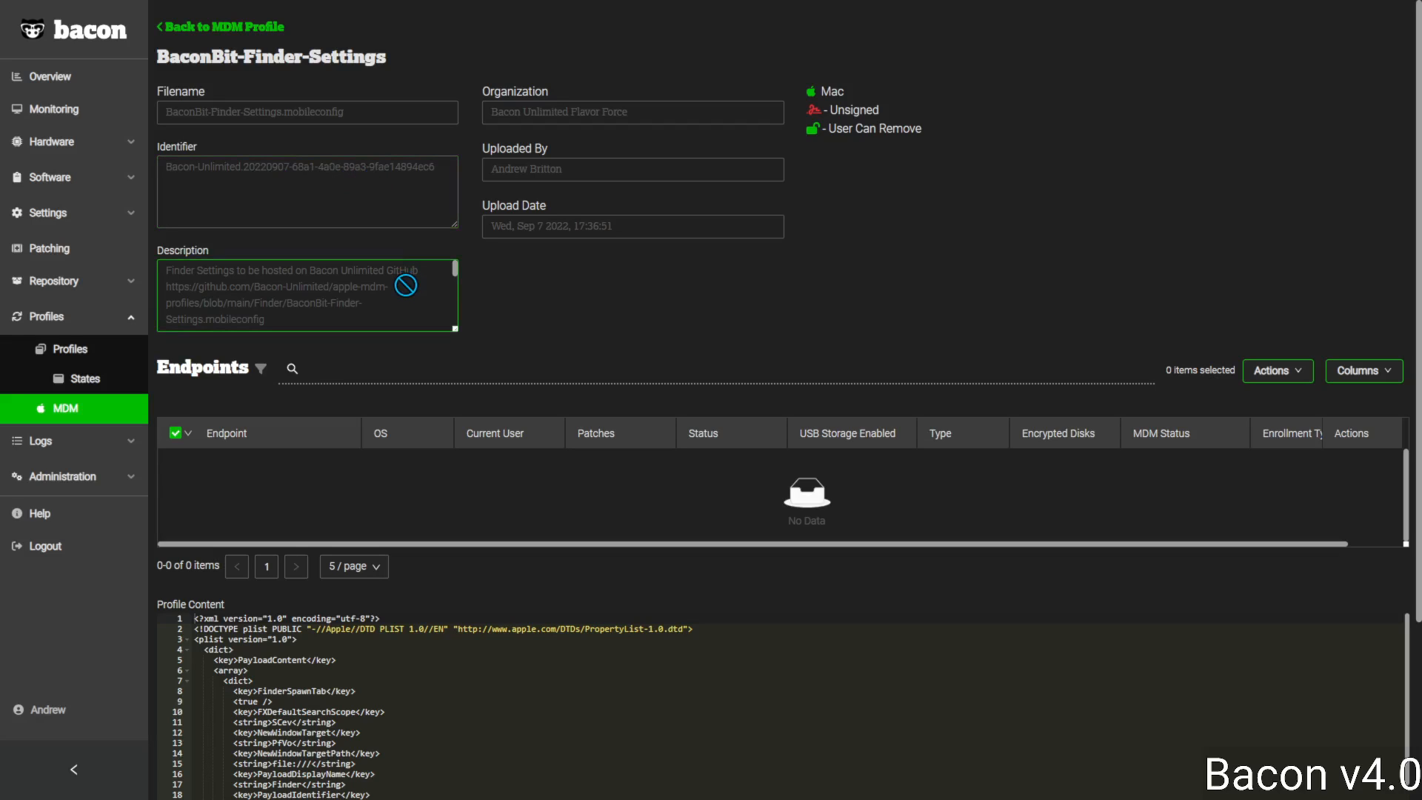
pyautogui.scroll(-4, 406, 285)
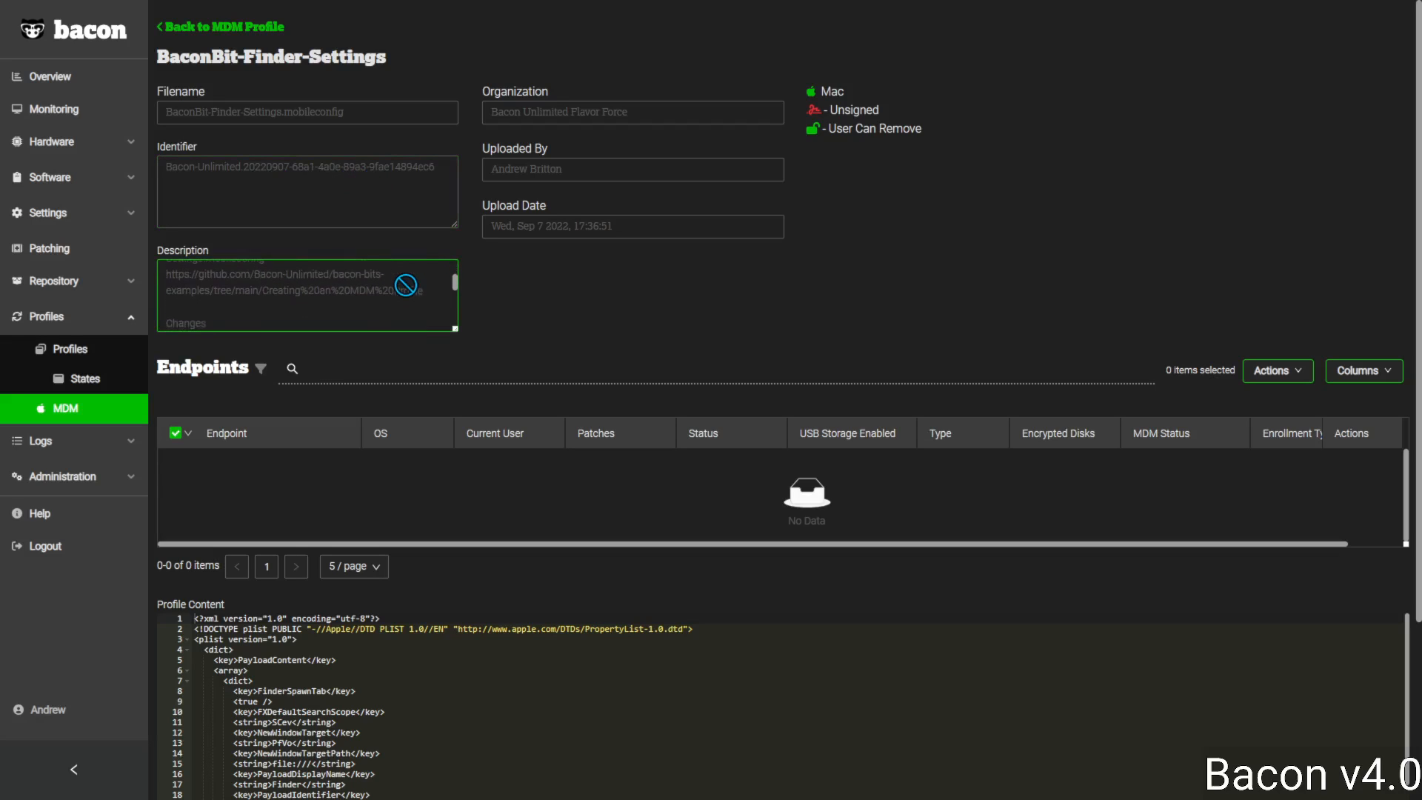
pyautogui.scroll(-5, 406, 286)
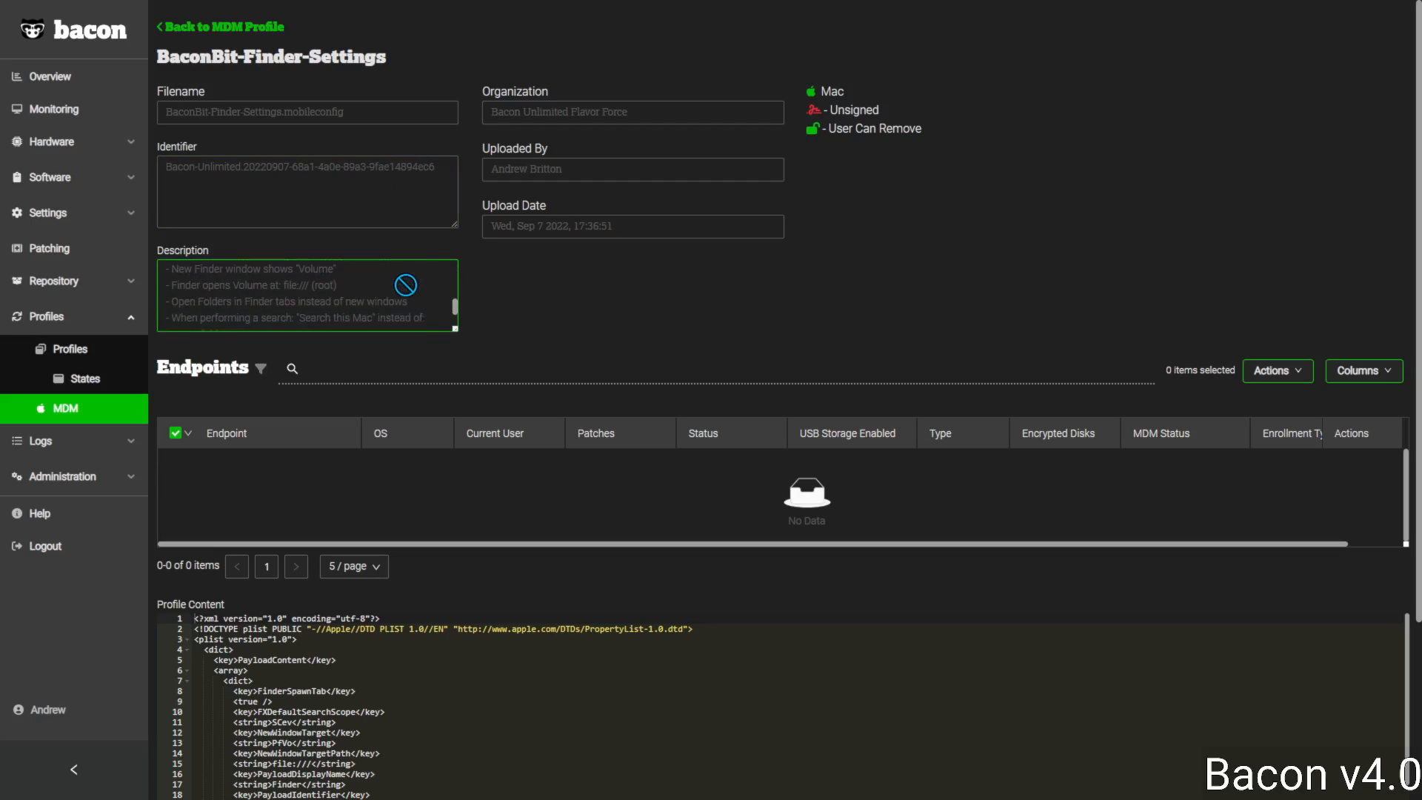
pyautogui.scroll(-1, 405, 285)
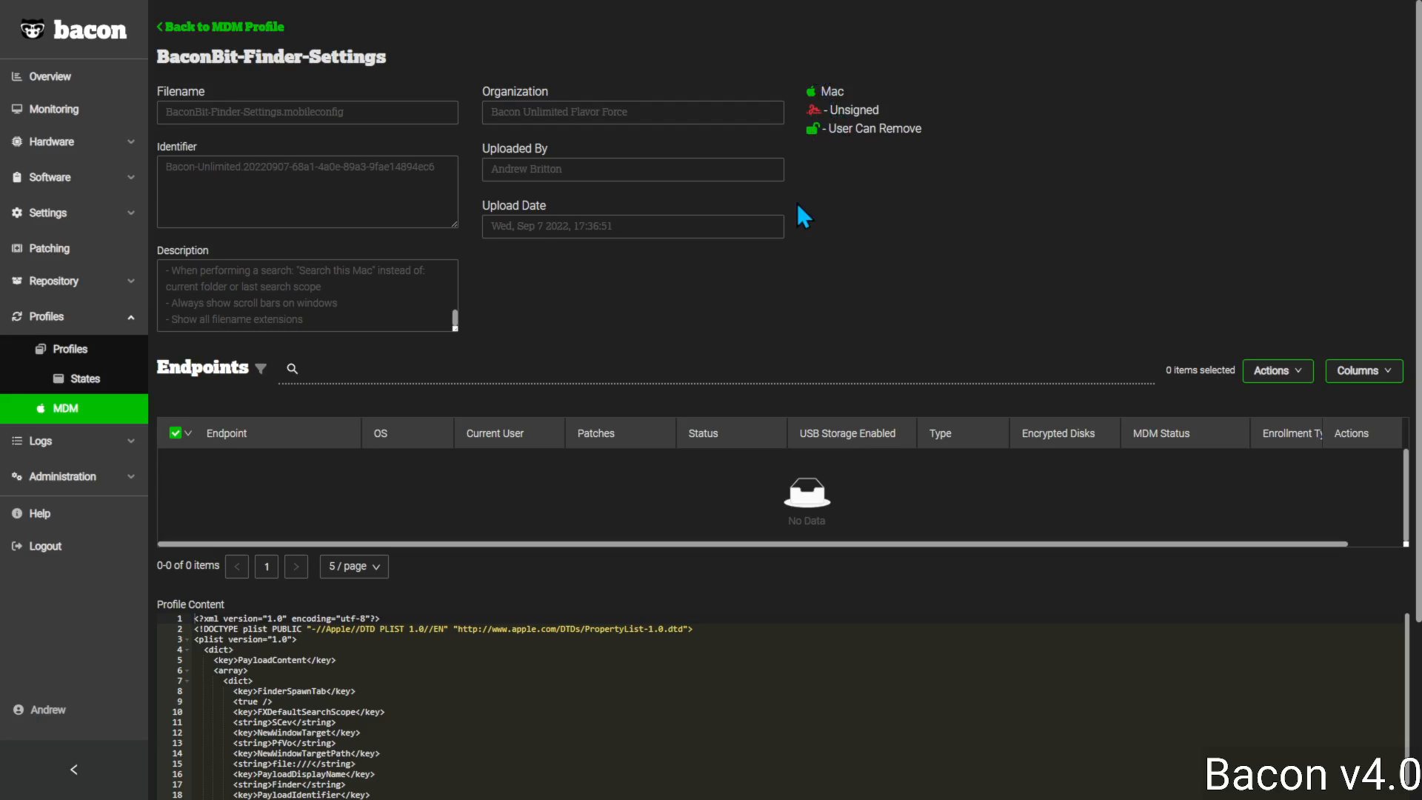
# - Examine the uploaded profile's XML content, including the Finder and Global Preferences payloads and the PayloadDescription text
pyautogui.scroll(-3, 835, 294)
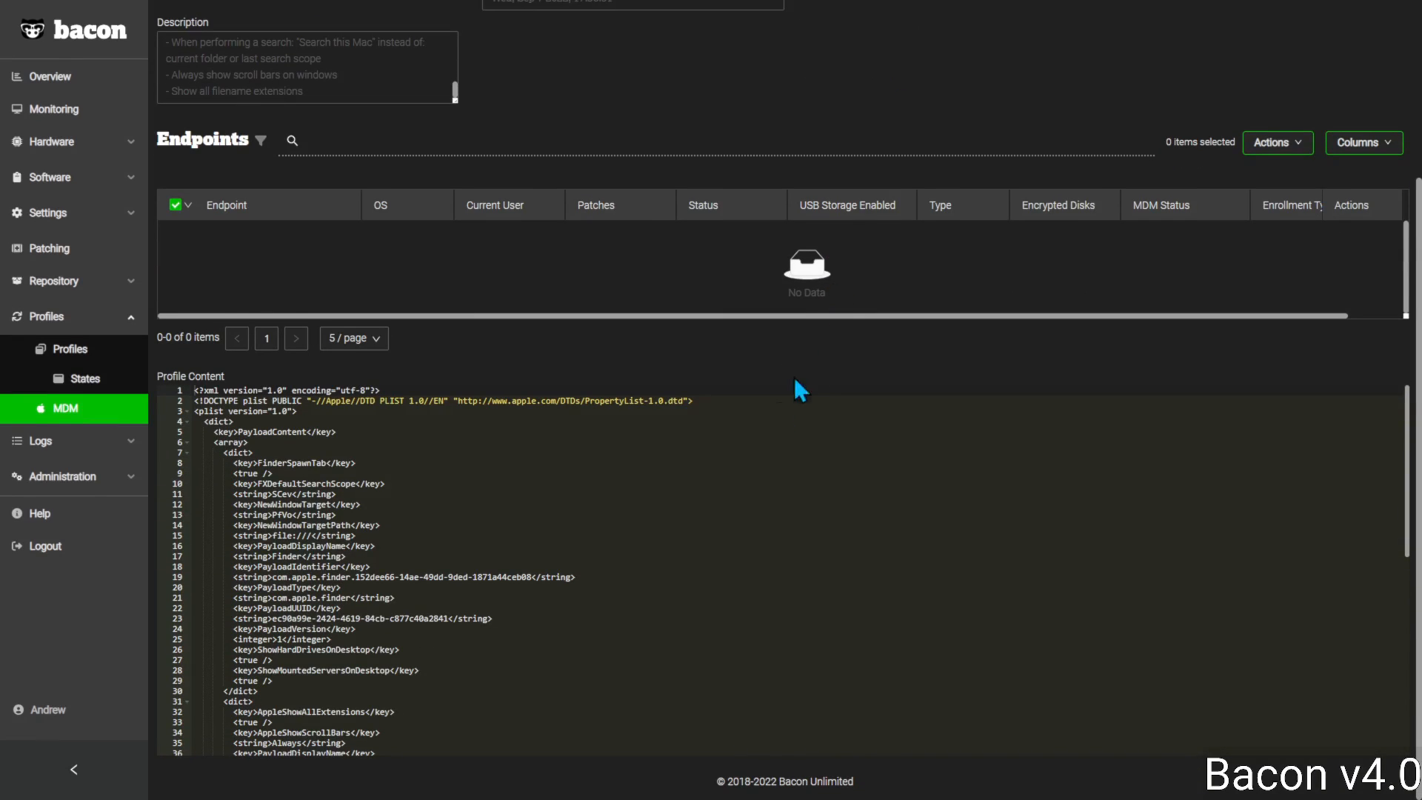
pyautogui.scroll(-2, 758, 494)
pyautogui.scroll(-9, 758, 493)
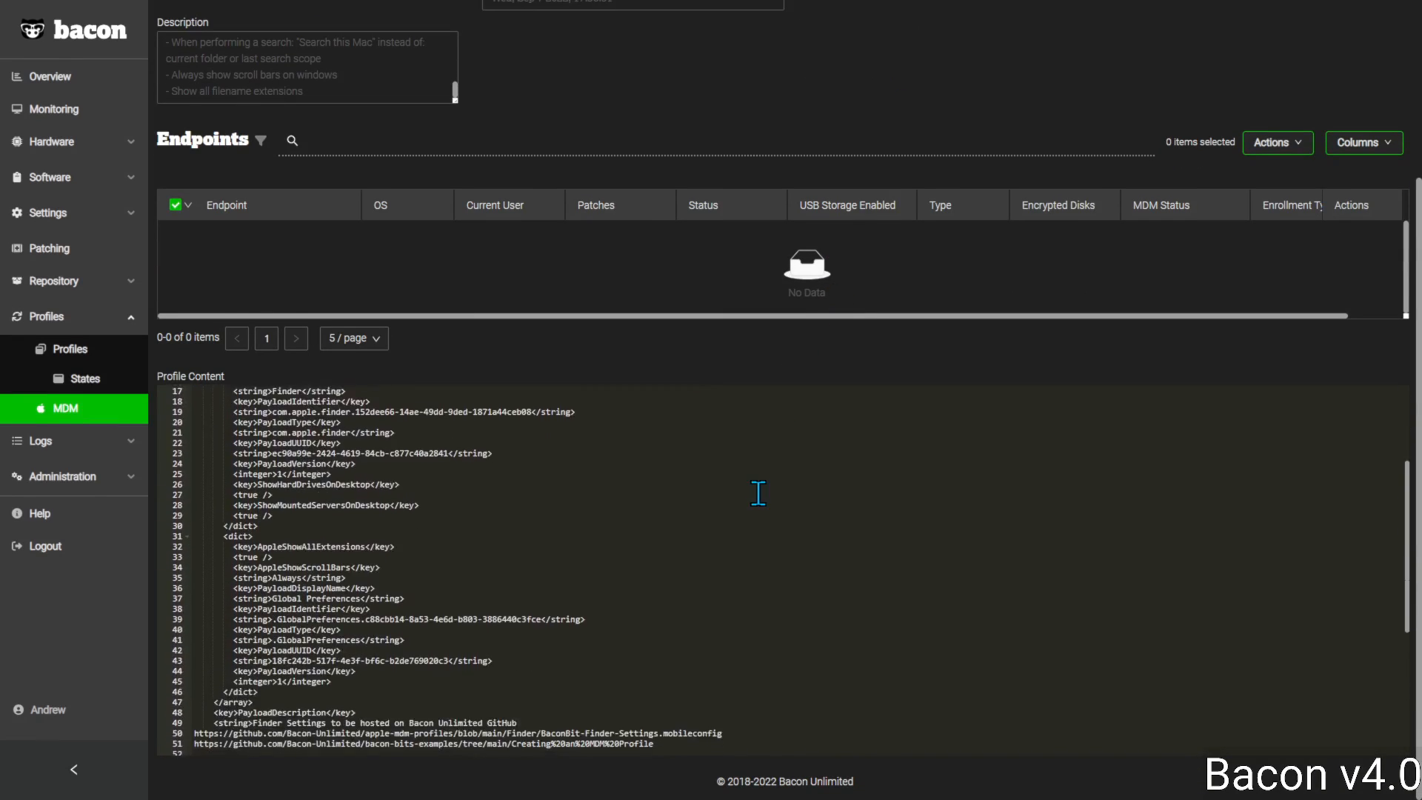
pyautogui.scroll(-2, 758, 494)
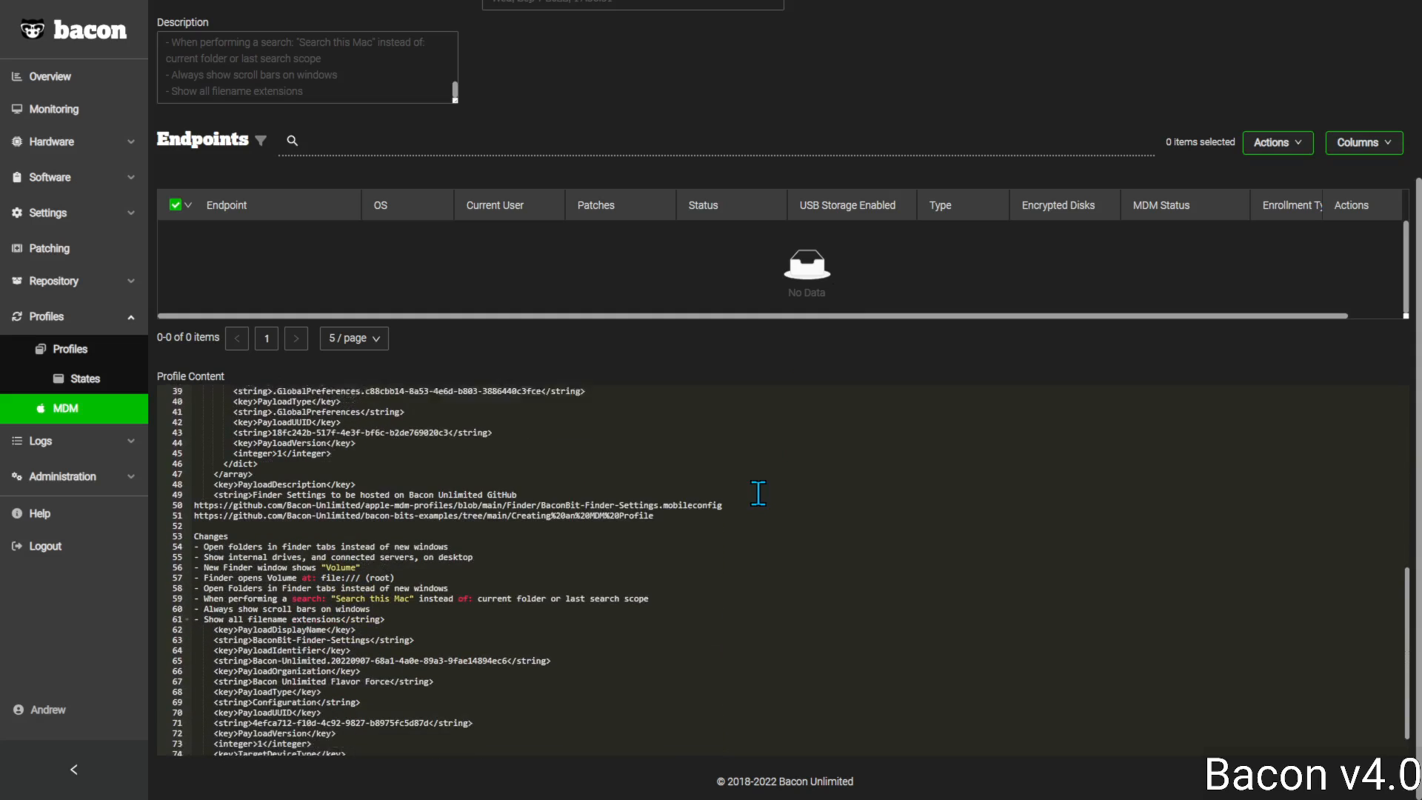
pyautogui.scroll(-2, 757, 494)
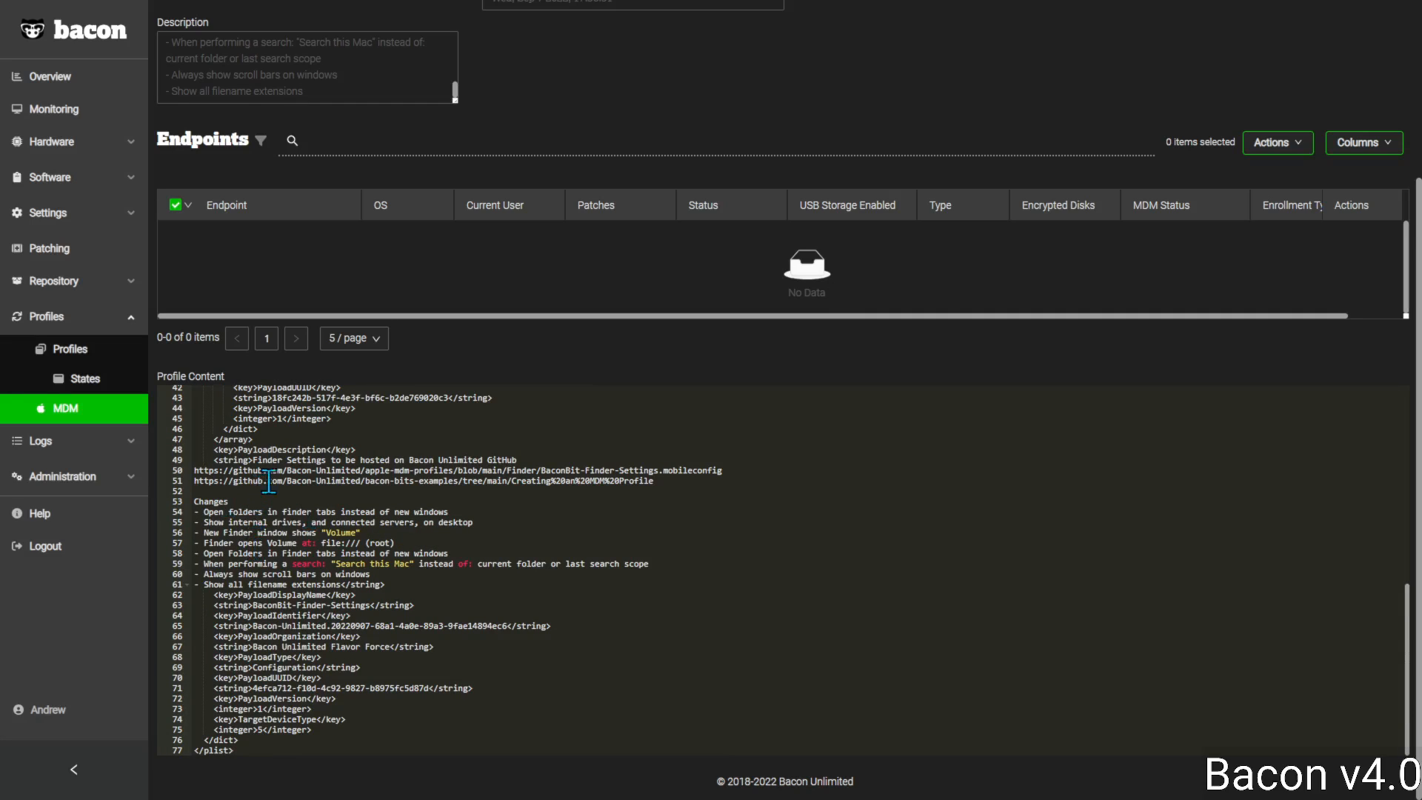
pyautogui.doubleClick(233, 460)
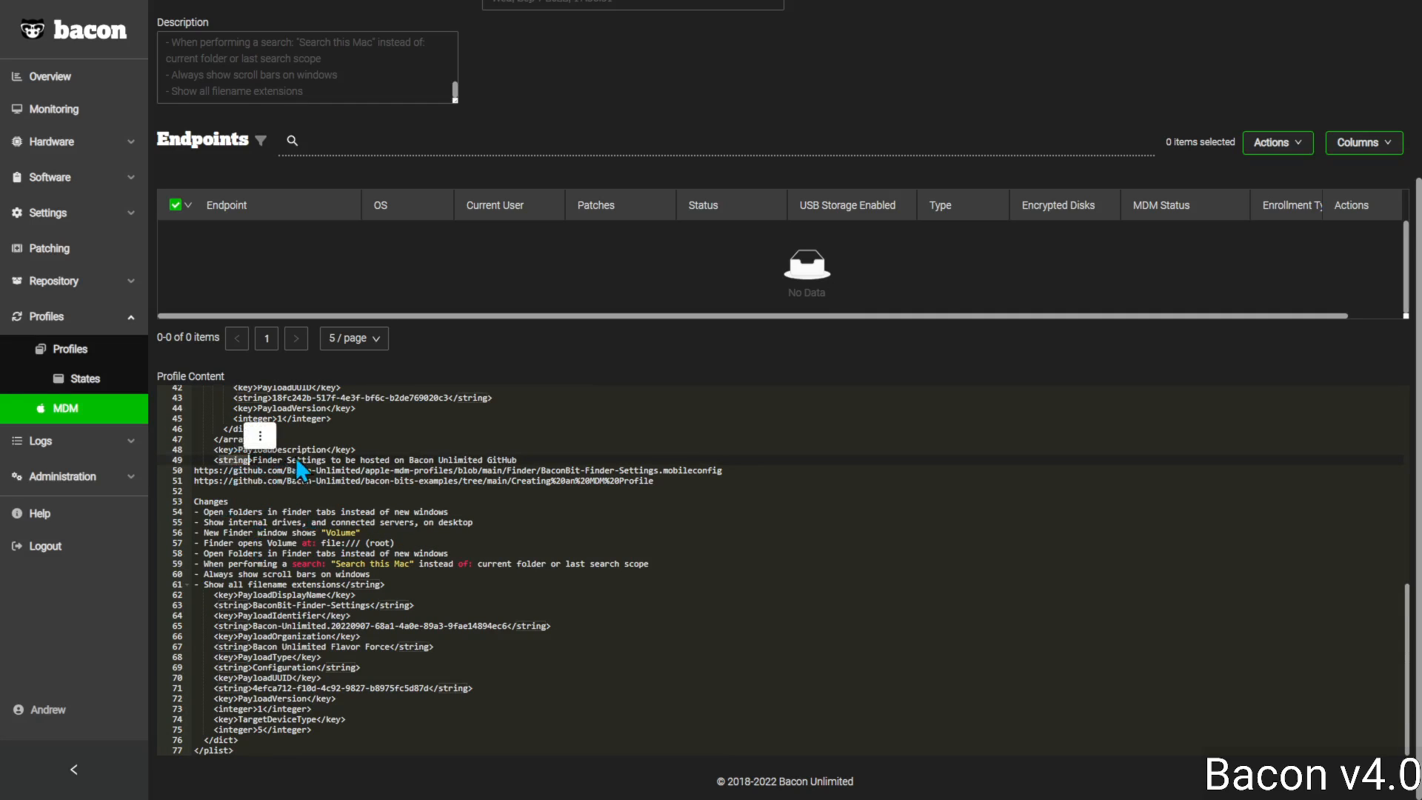
pyautogui.doubleClick(276, 450)
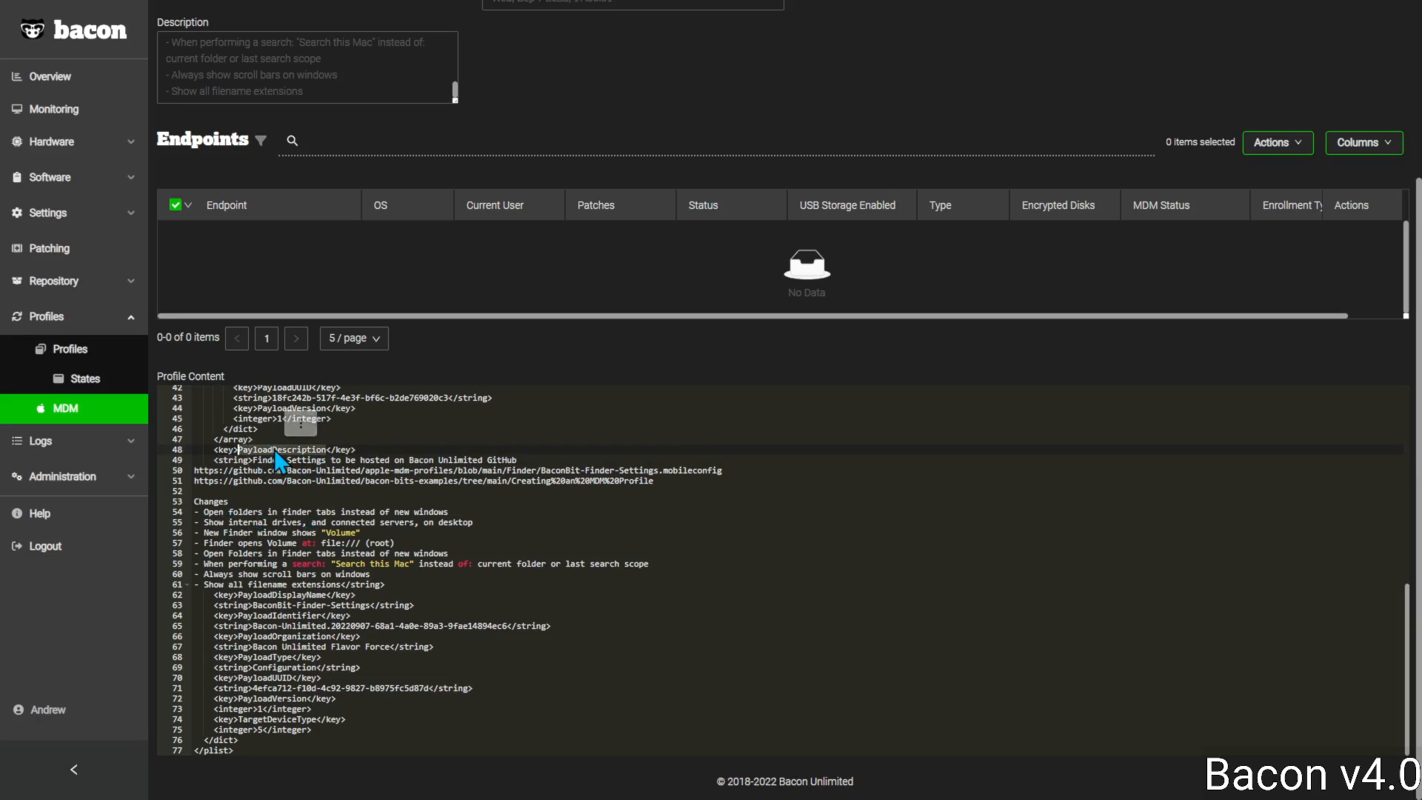
pyautogui.click(287, 460)
pyautogui.scroll(-1, 314, 616)
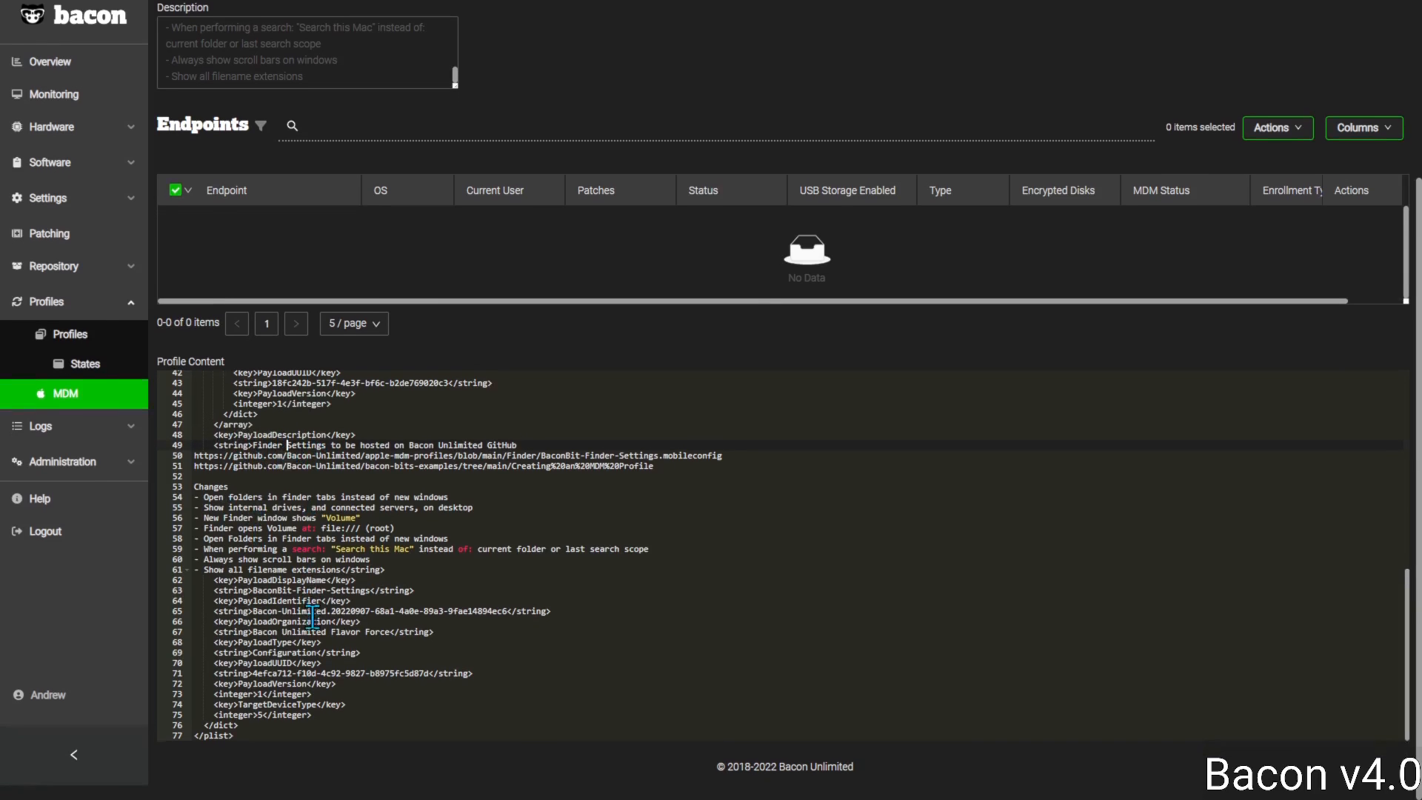
pyautogui.scroll(5, 314, 615)
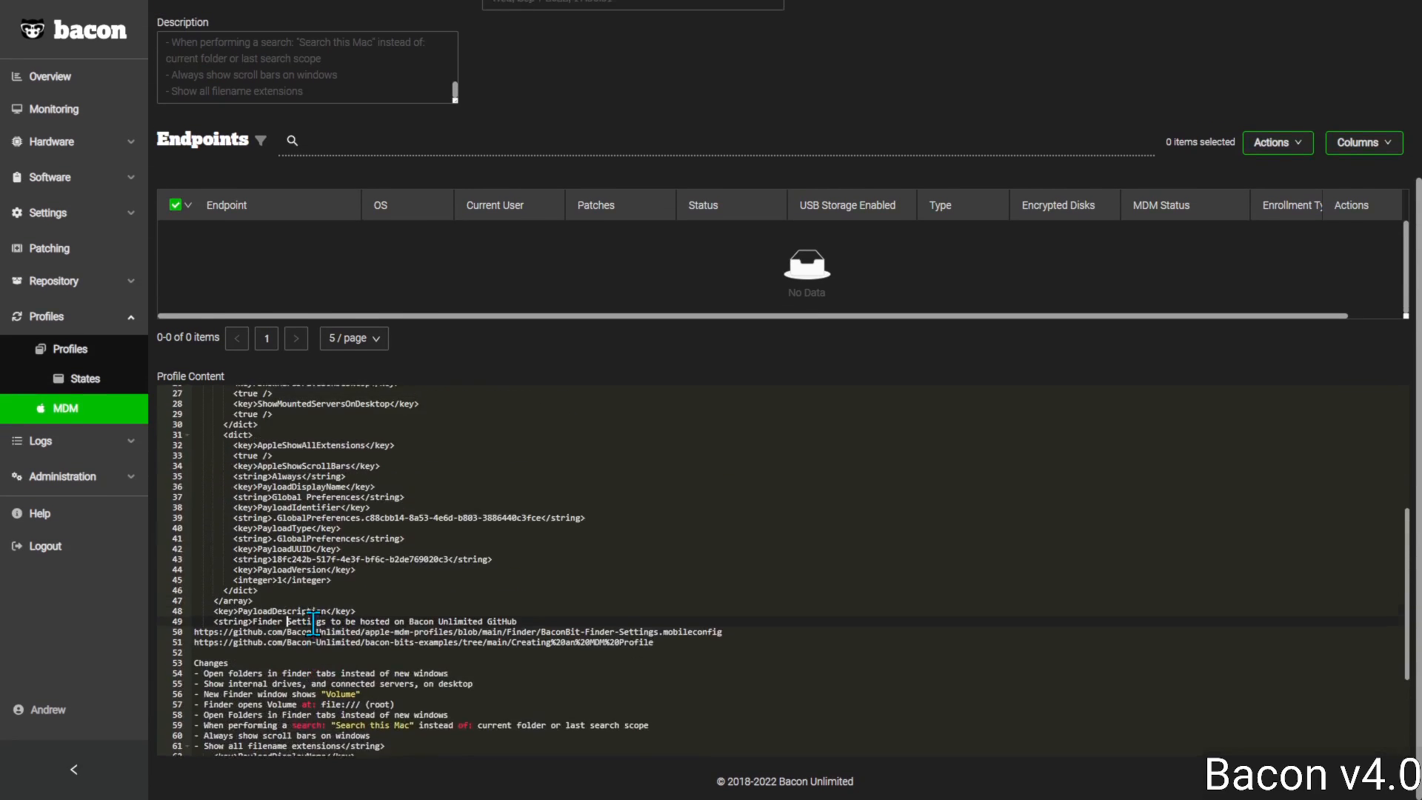
pyautogui.scroll(9, 314, 621)
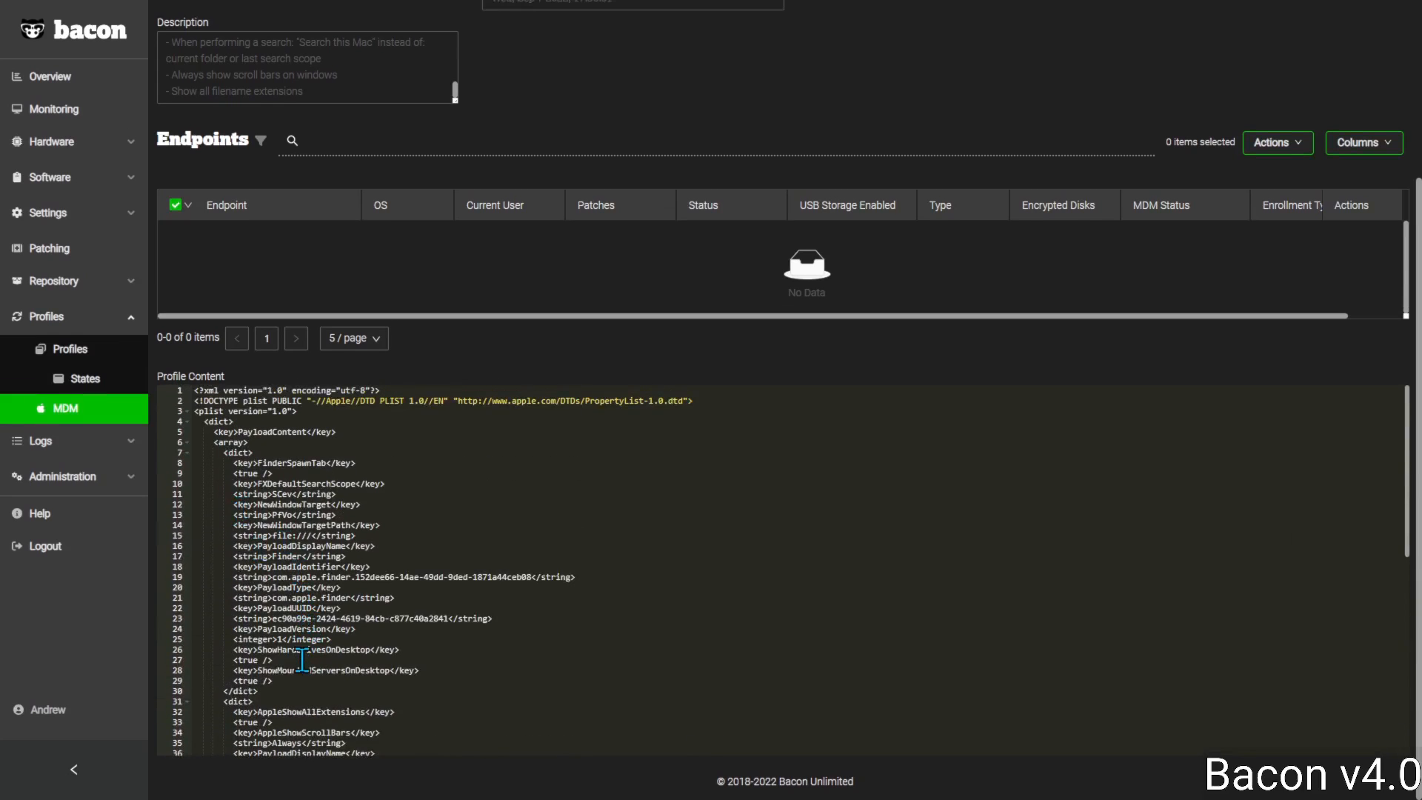
pyautogui.scroll(2, 303, 659)
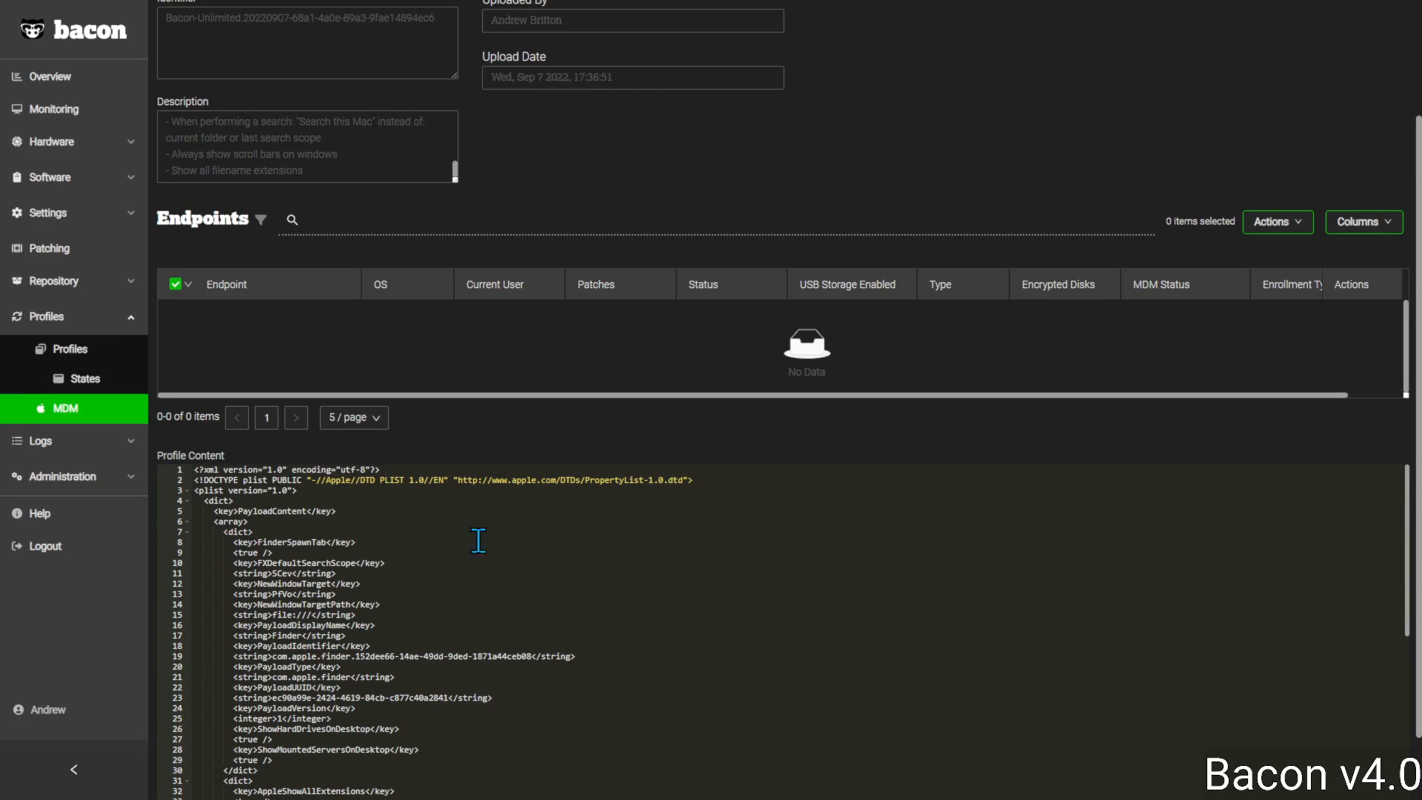
pyautogui.scroll(4, 514, 496)
pyautogui.scroll(-1, 522, 516)
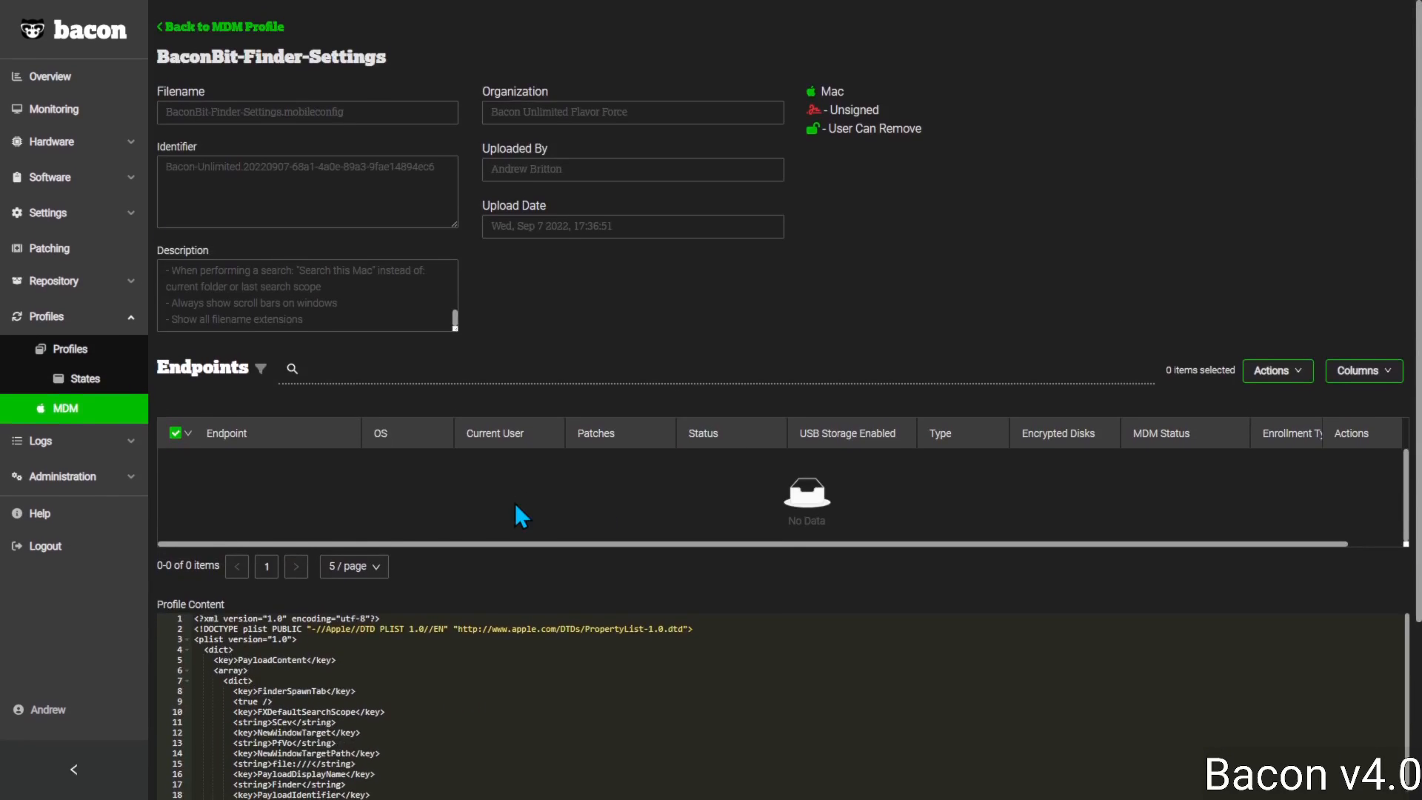